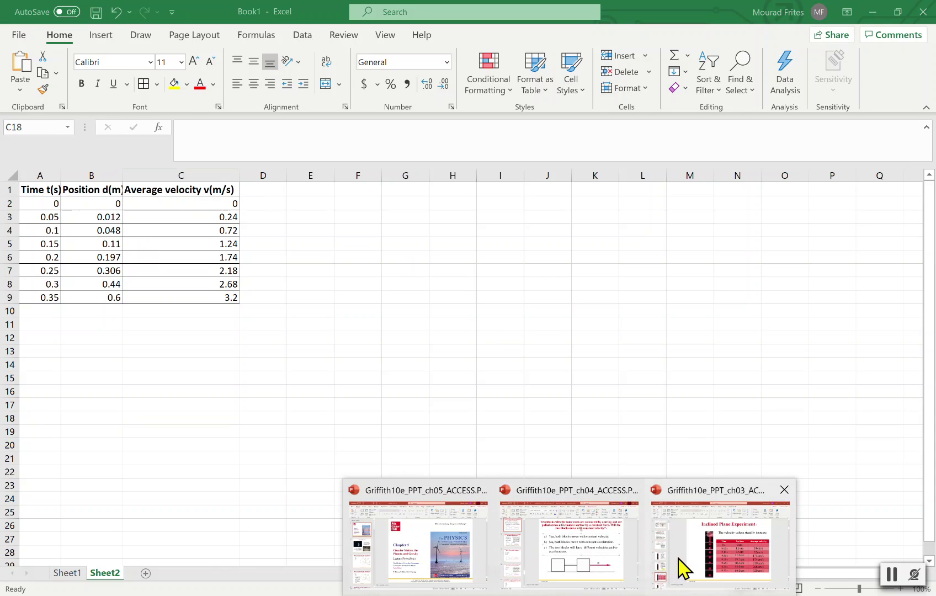
- Switch to the chapter 3 PowerPoint presentation and sketch two axes with a rising line beside the ball photo on slide 8
{"action": "left_click", "coordinate": [679, 559]}
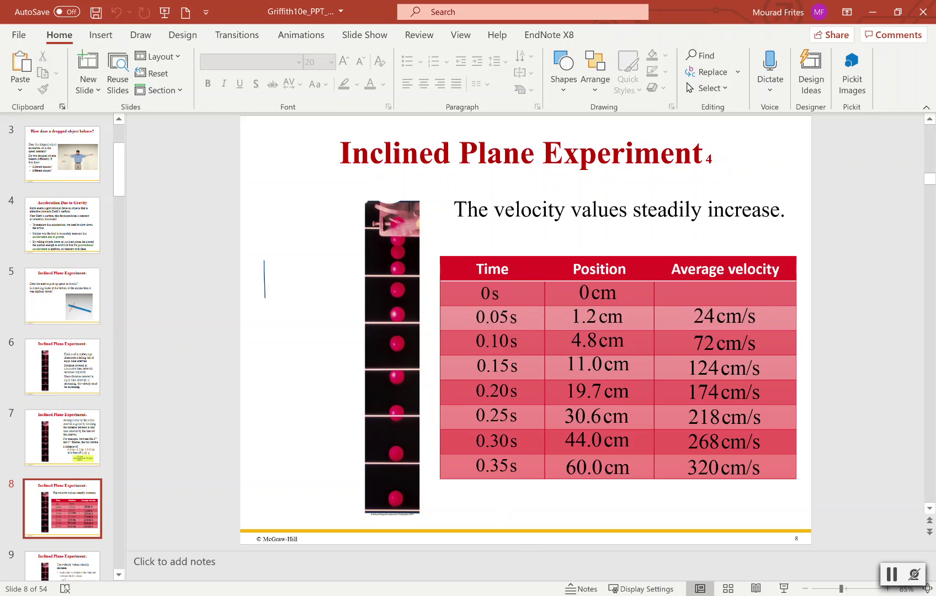
{"action": "left_click_drag", "start_coordinate": [309, 304], "coordinate": [323, 296]}
{"action": "left_click_drag", "start_coordinate": [272, 305], "coordinate": [312, 245]}
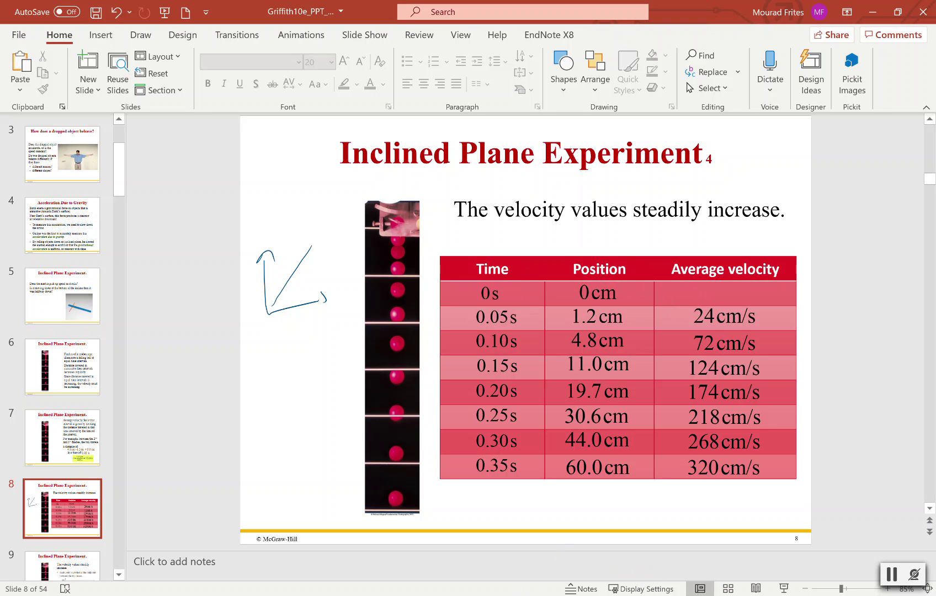
- Switch back to the Excel workbook and widen column B to fit the "Position d(m)" header
{"action": "key", "text": "alt+Tab"}
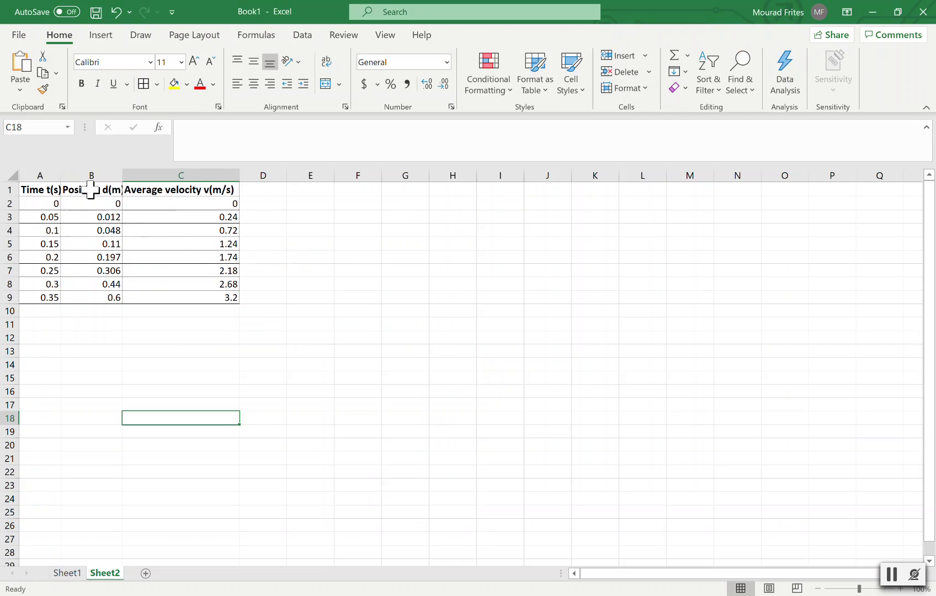
{"action": "left_click_drag", "start_coordinate": [123, 175], "coordinate": [133, 175]}
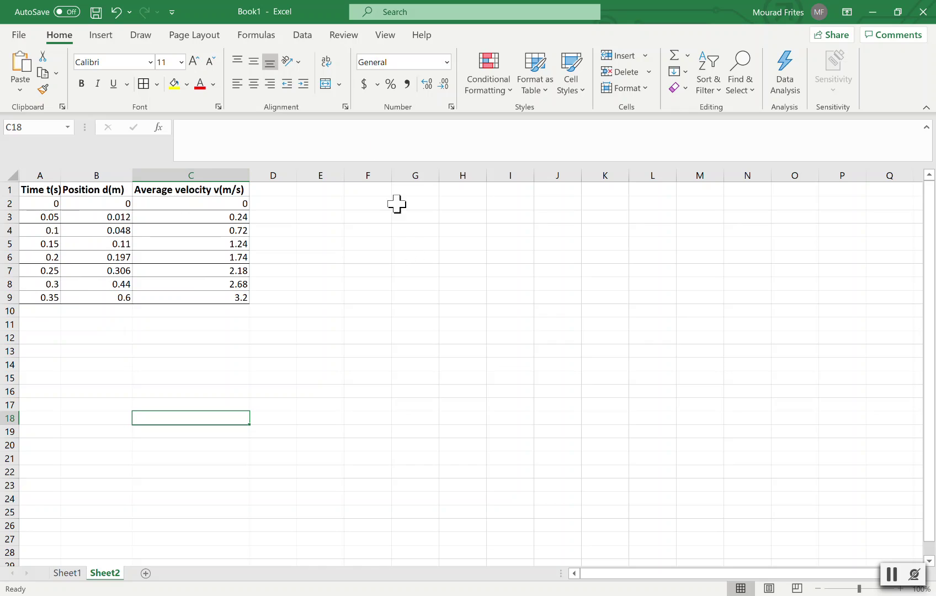
- Insert an empty scatter chart with markers only on Sheet2
{"action": "left_click", "coordinate": [101, 39]}
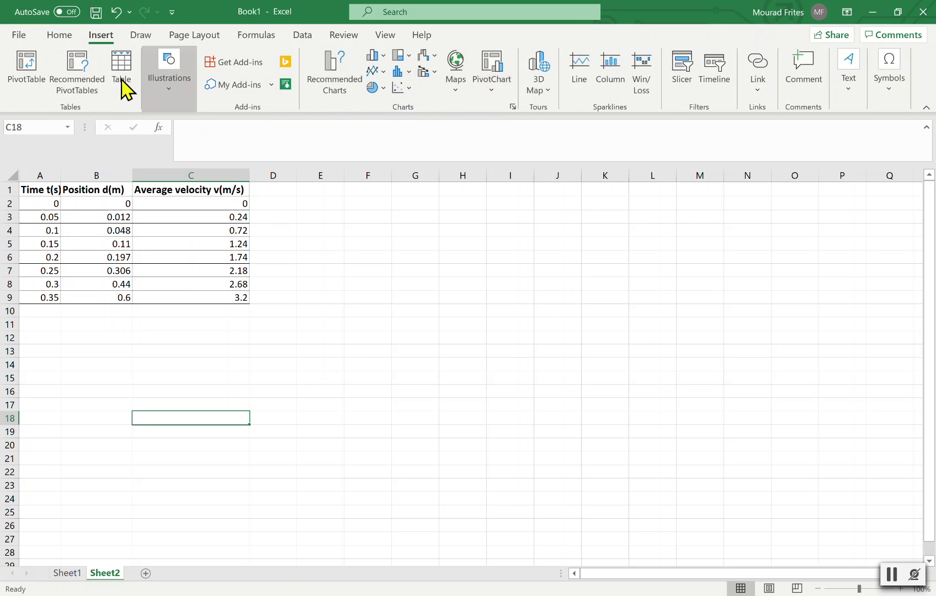
{"action": "left_click", "coordinate": [408, 91]}
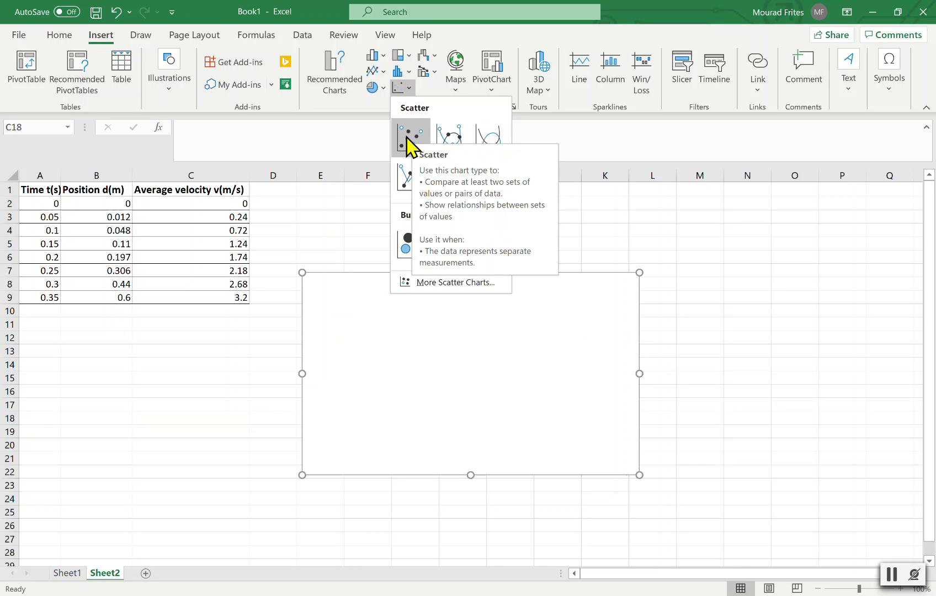
{"action": "left_click", "coordinate": [410, 144]}
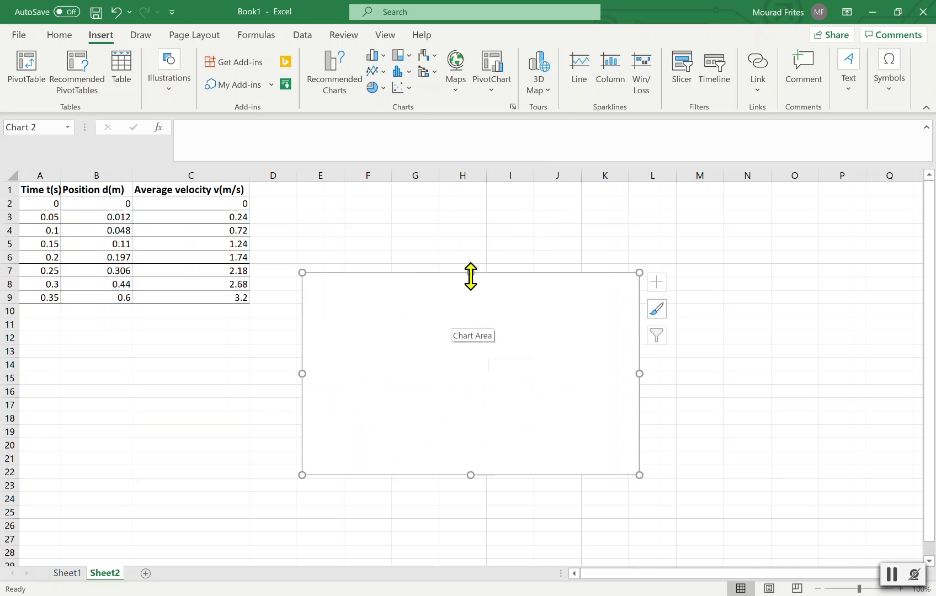
- Enlarge the empty chart and place it clear of the data table, spanning about columns G to O
{"action": "left_click_drag", "start_coordinate": [470, 270], "coordinate": [479, 239]}
{"action": "left_click_drag", "start_coordinate": [639, 349], "coordinate": [832, 370]}
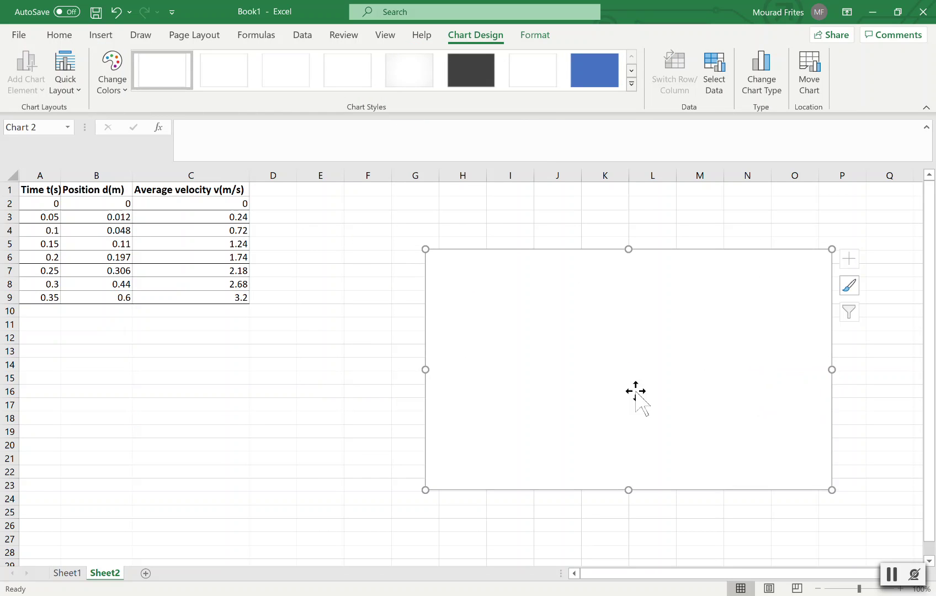
{"action": "left_click_drag", "start_coordinate": [425, 369], "coordinate": [393, 369]}
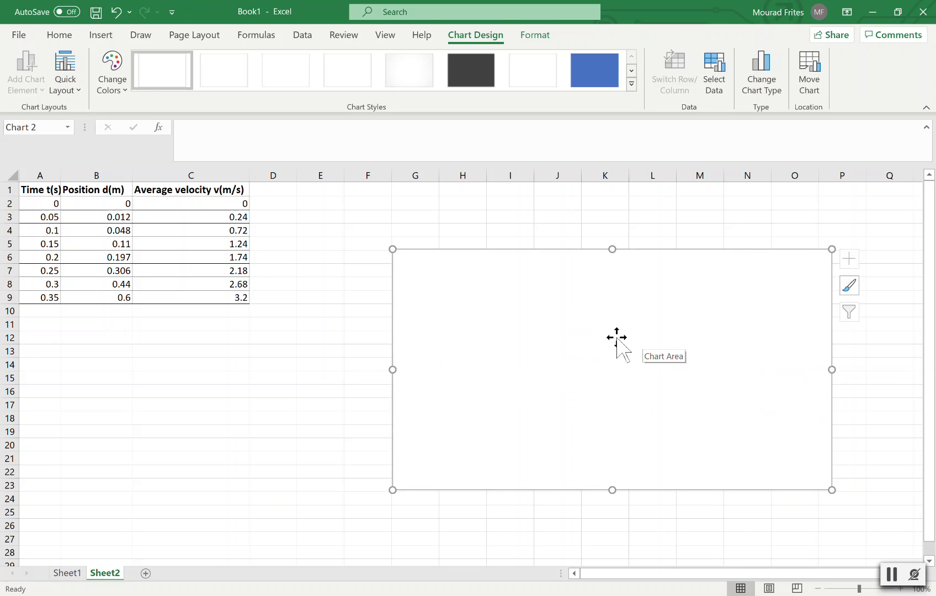
- Add a data series named "Velocity versus time" to the chart, with the times in A2:A9 as X values
{"action": "right_click", "coordinate": [615, 338]}
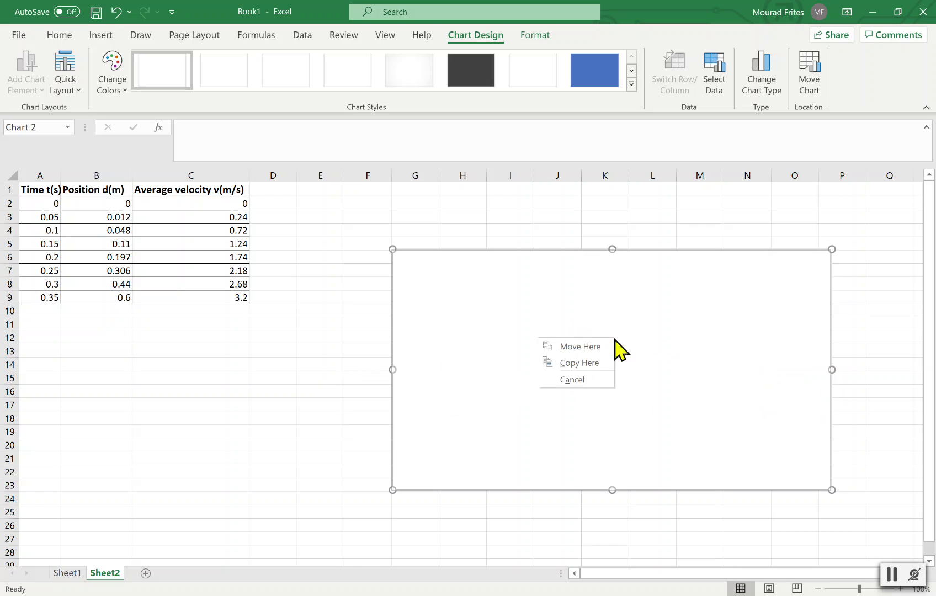
{"action": "right_click", "coordinate": [669, 338]}
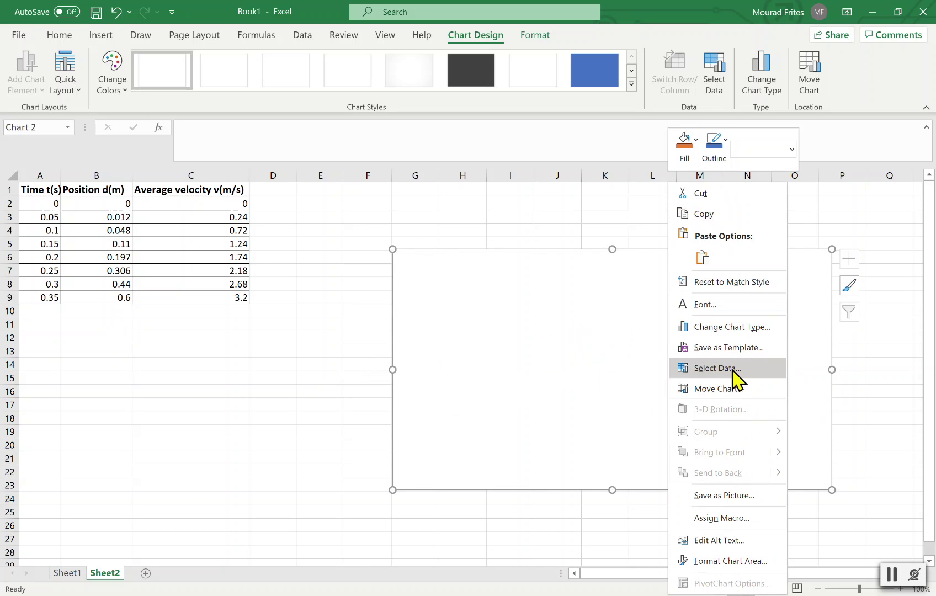
{"action": "left_click", "coordinate": [734, 368]}
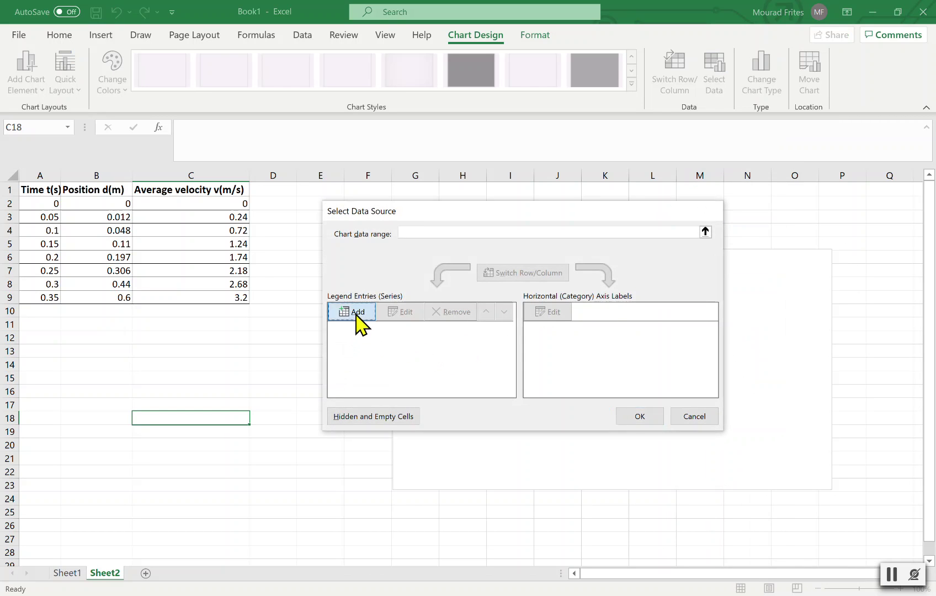
{"action": "left_click", "coordinate": [357, 316]}
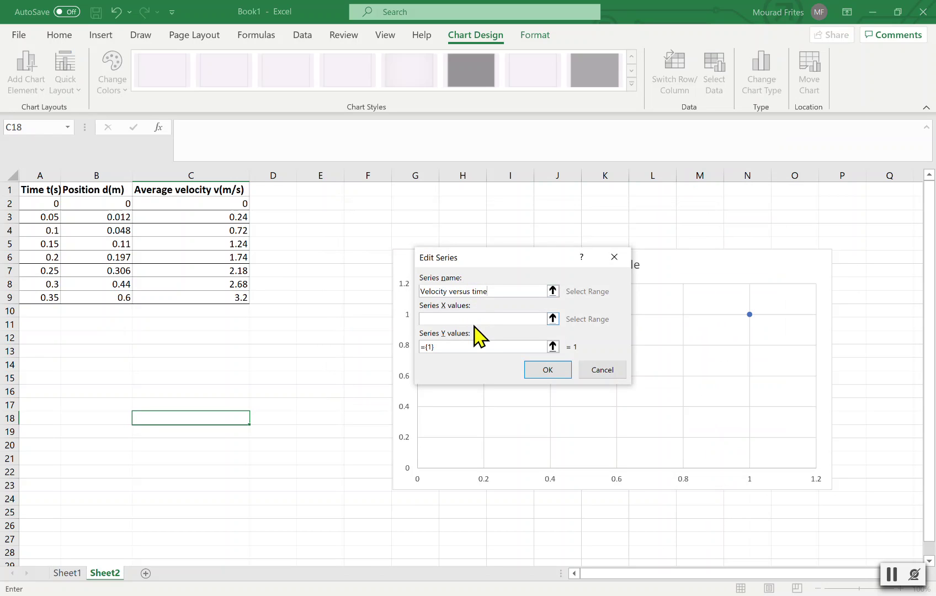
{"action": "left_click", "coordinate": [475, 319]}
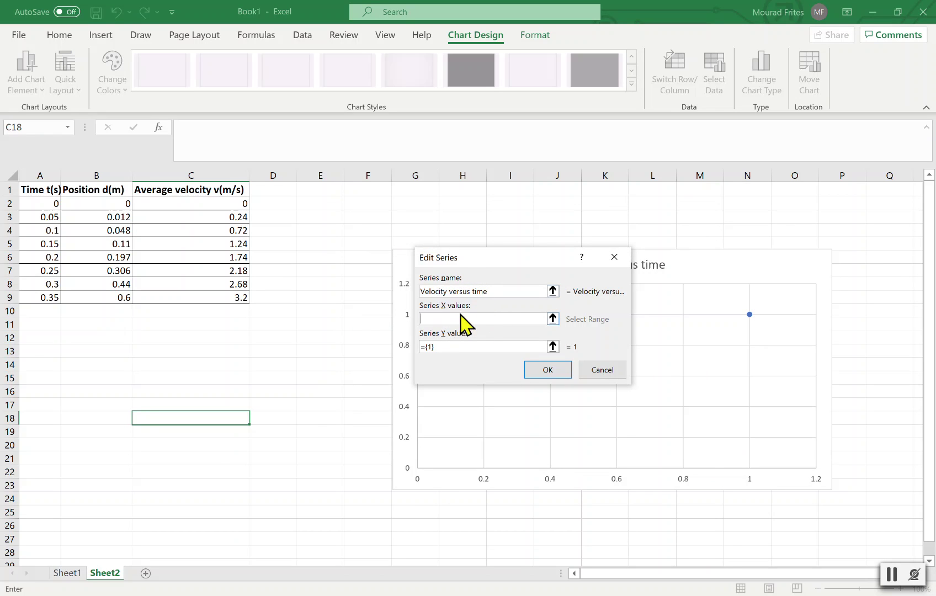
{"action": "left_click_drag", "start_coordinate": [44, 202], "coordinate": [48, 298]}
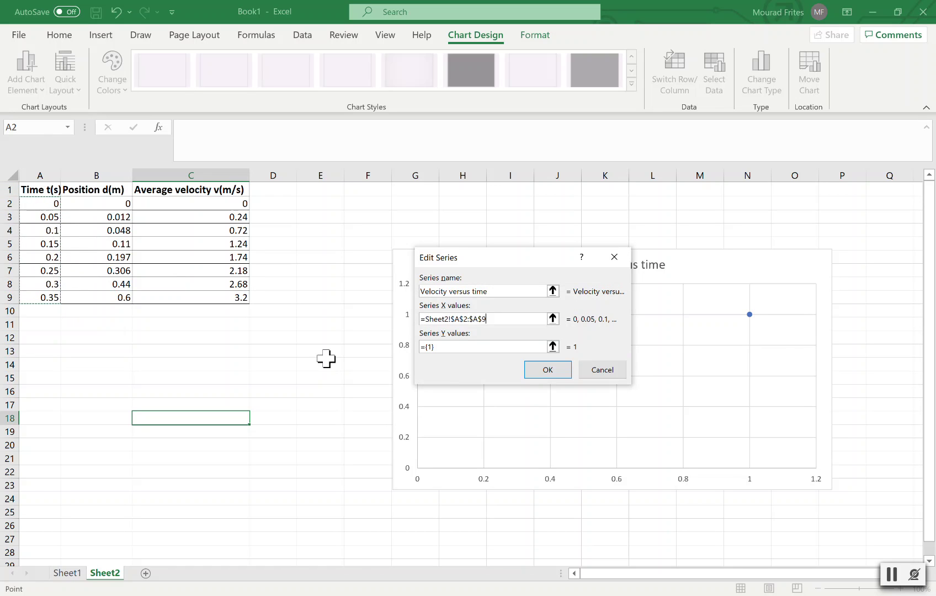
- Set the series' Y values to the average velocities in C2:C9 and apply the chart's data source
{"action": "left_click_drag", "start_coordinate": [437, 347], "coordinate": [421, 347]}
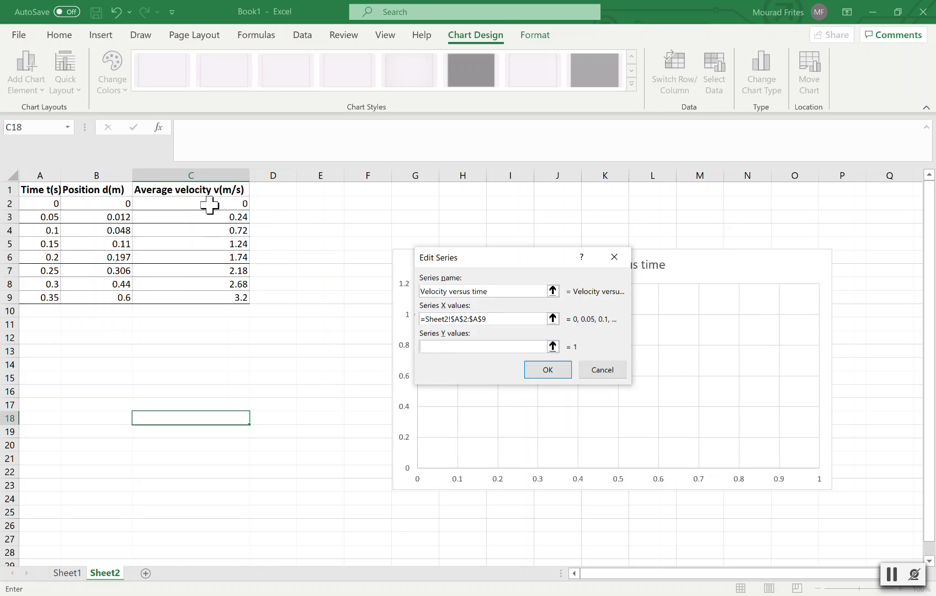
{"action": "left_click_drag", "start_coordinate": [209, 203], "coordinate": [211, 296]}
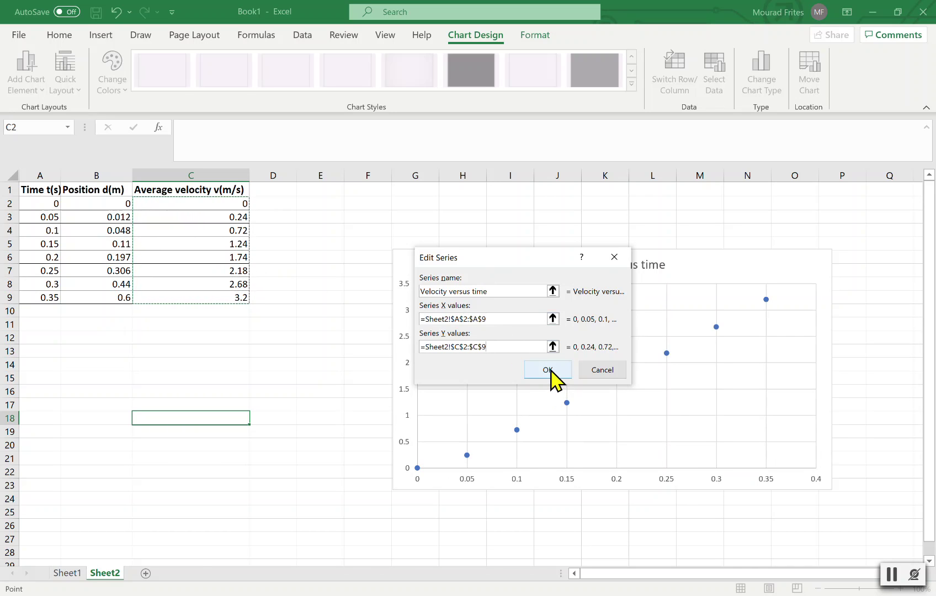
{"action": "left_click", "coordinate": [550, 369]}
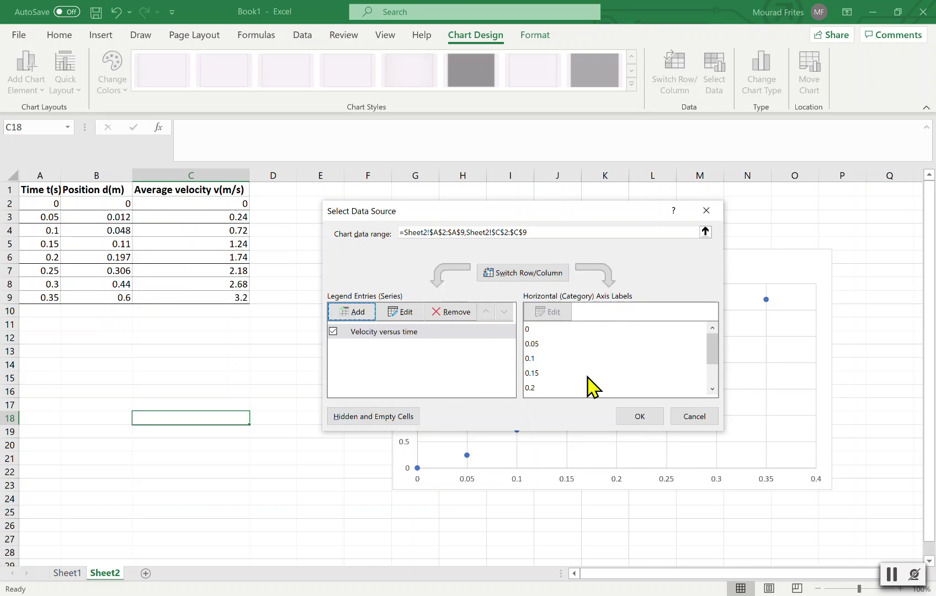
{"action": "left_click", "coordinate": [639, 417]}
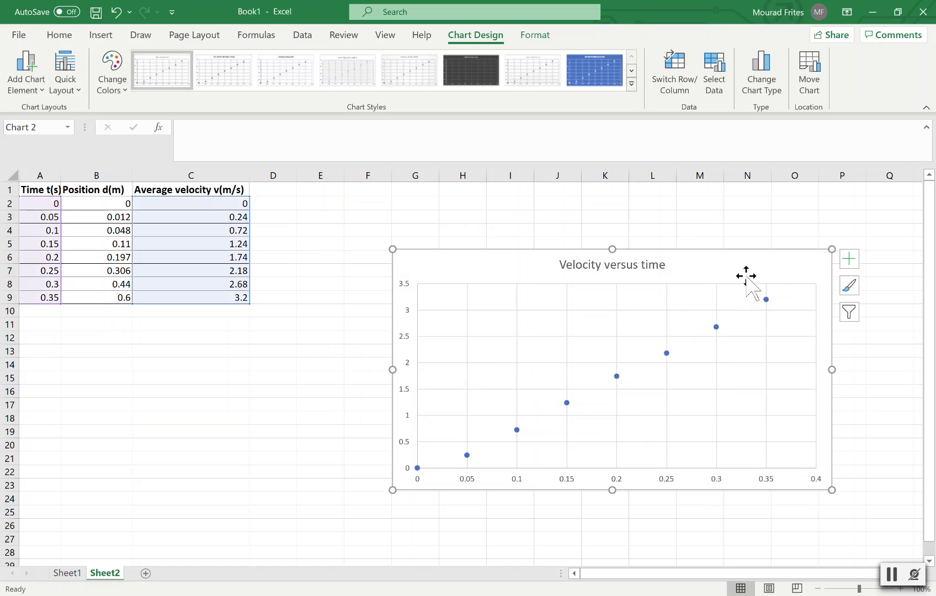
- Move the chart closer to the data table and turn on its axis titles
{"action": "left_click_drag", "start_coordinate": [683, 264], "coordinate": [629, 239]}
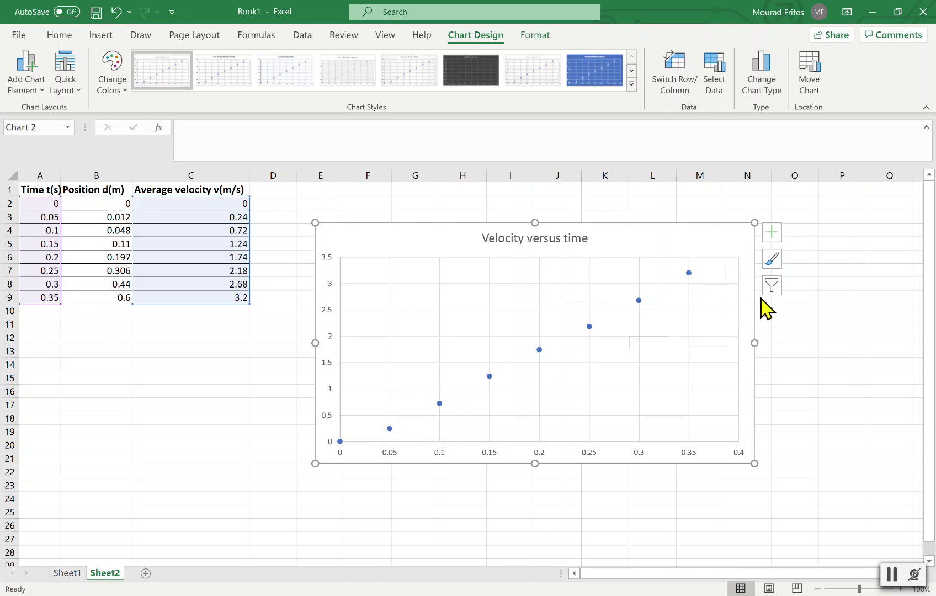
{"action": "left_click", "coordinate": [772, 233]}
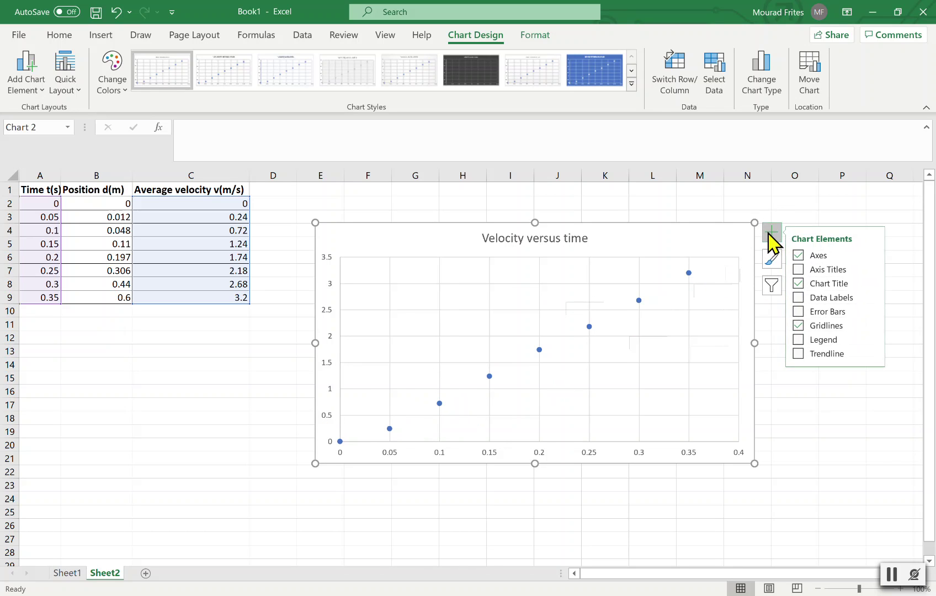
{"action": "left_click", "coordinate": [805, 269]}
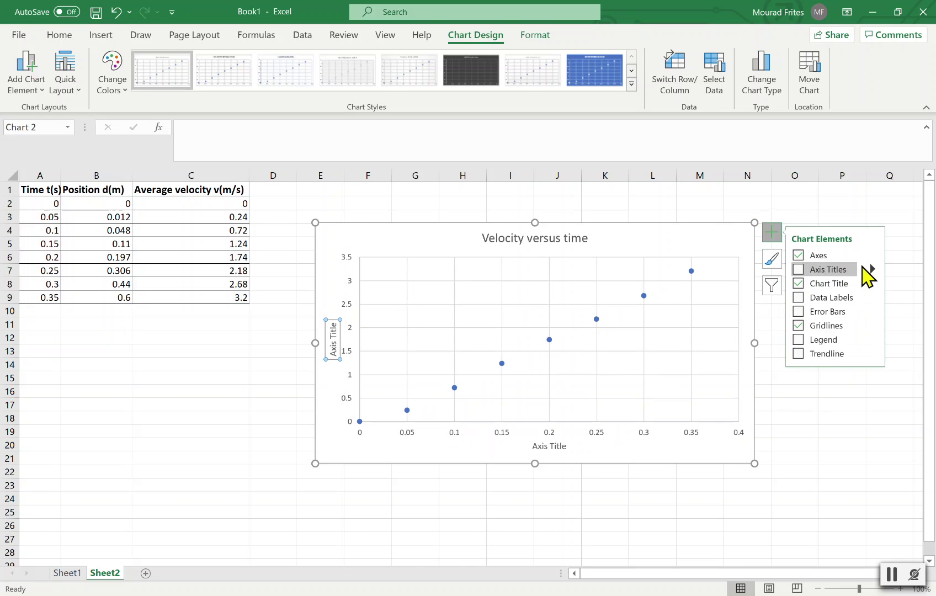
{"action": "left_click", "coordinate": [802, 270]}
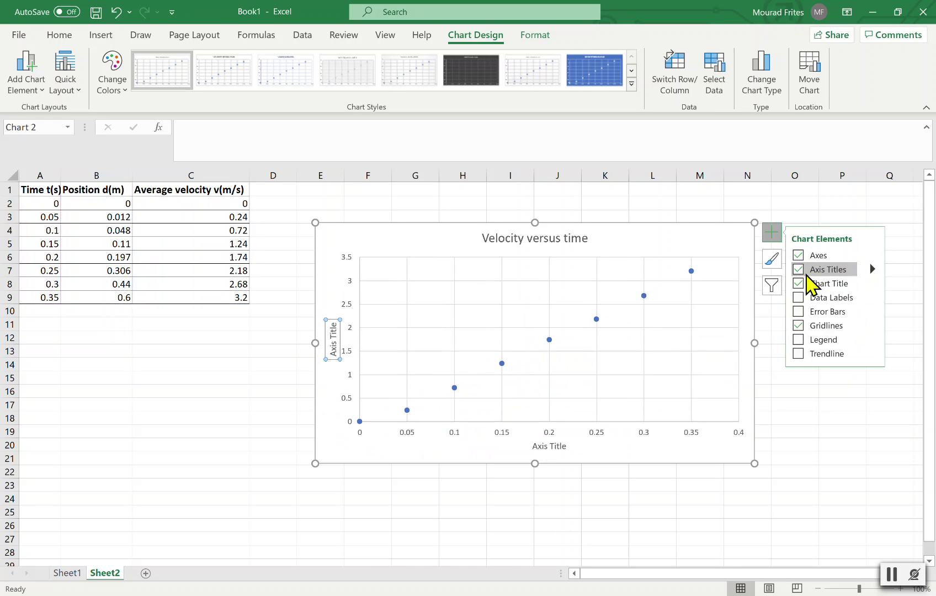
- Add a linear trendline to the velocity data and display its equation on the chart
{"action": "left_click", "coordinate": [873, 352]}
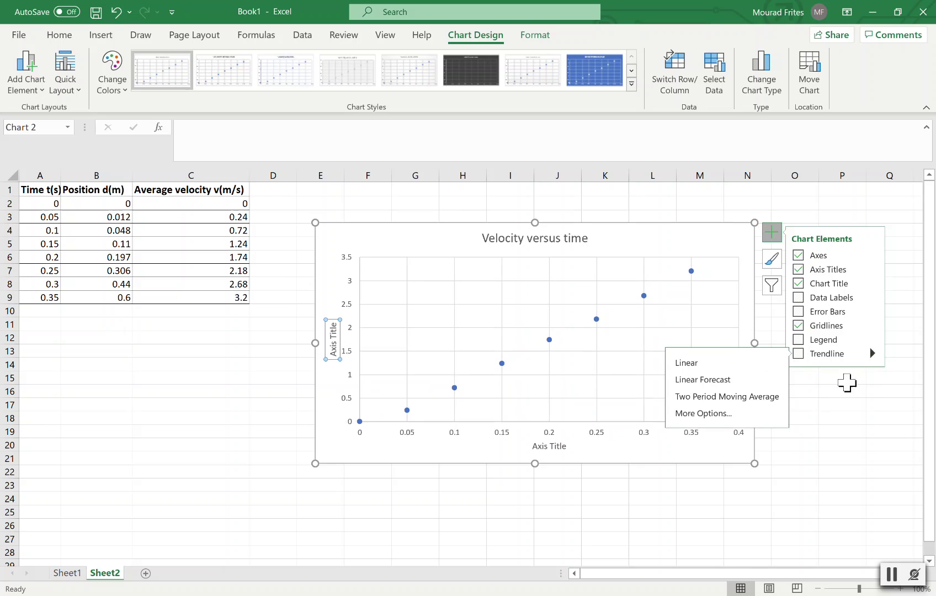
{"action": "left_click", "coordinate": [874, 355]}
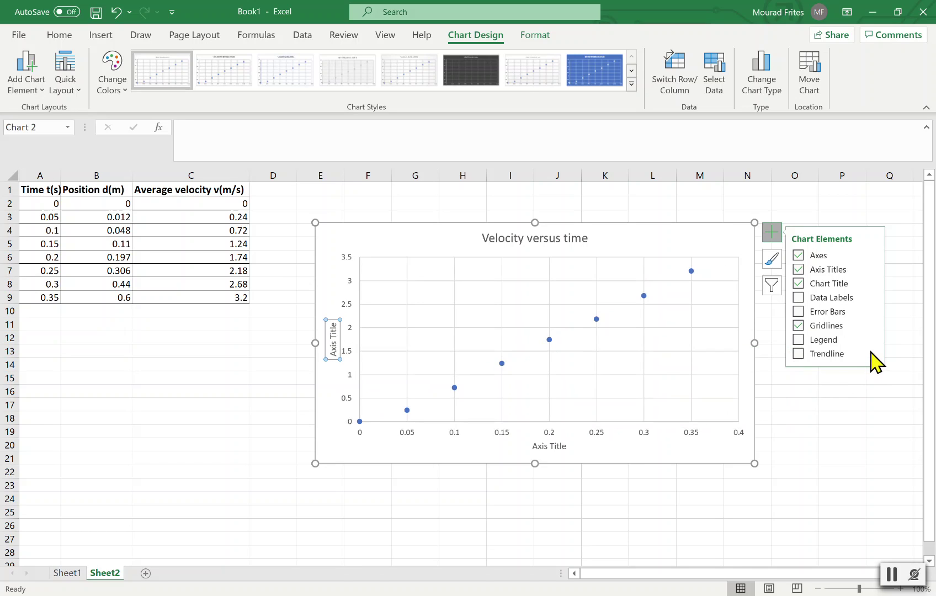
{"action": "left_click", "coordinate": [874, 354]}
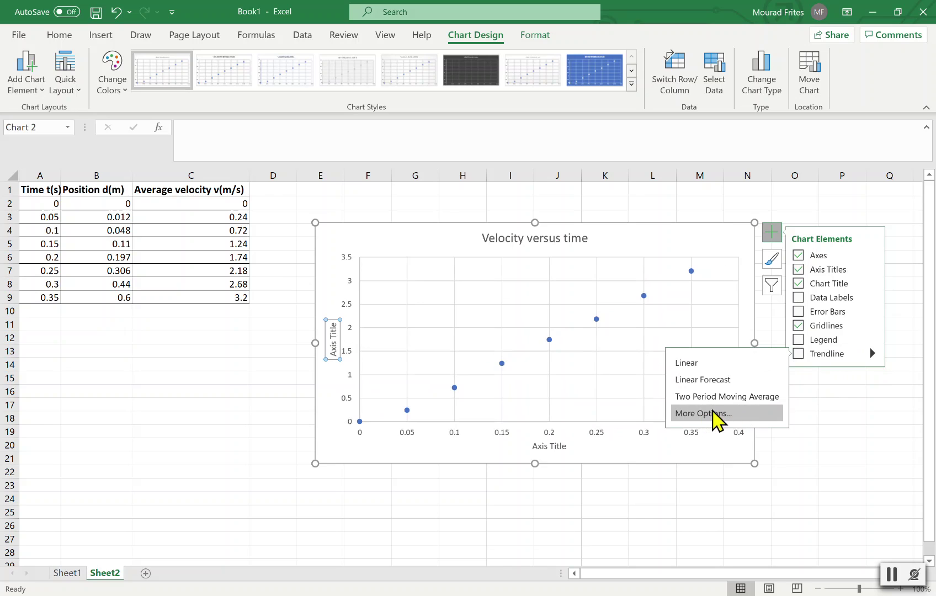
{"action": "left_click", "coordinate": [715, 414]}
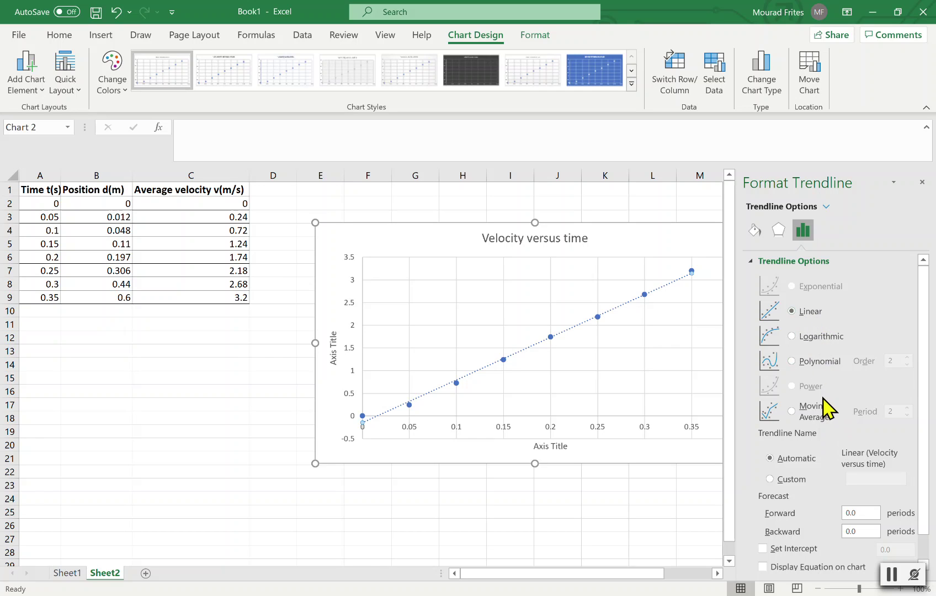
{"action": "scroll", "coordinate": [822, 407], "scroll_direction": "down", "scroll_amount": 1}
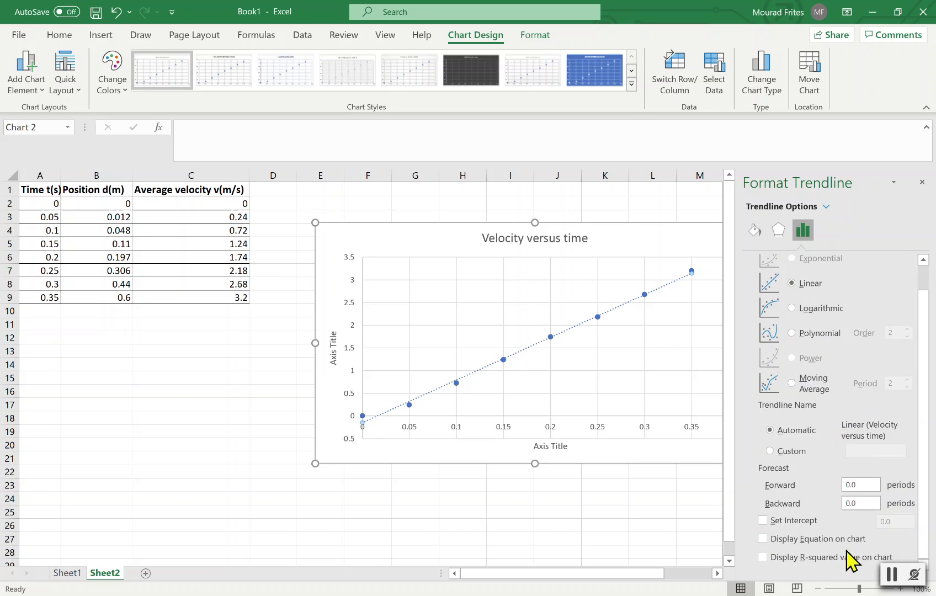
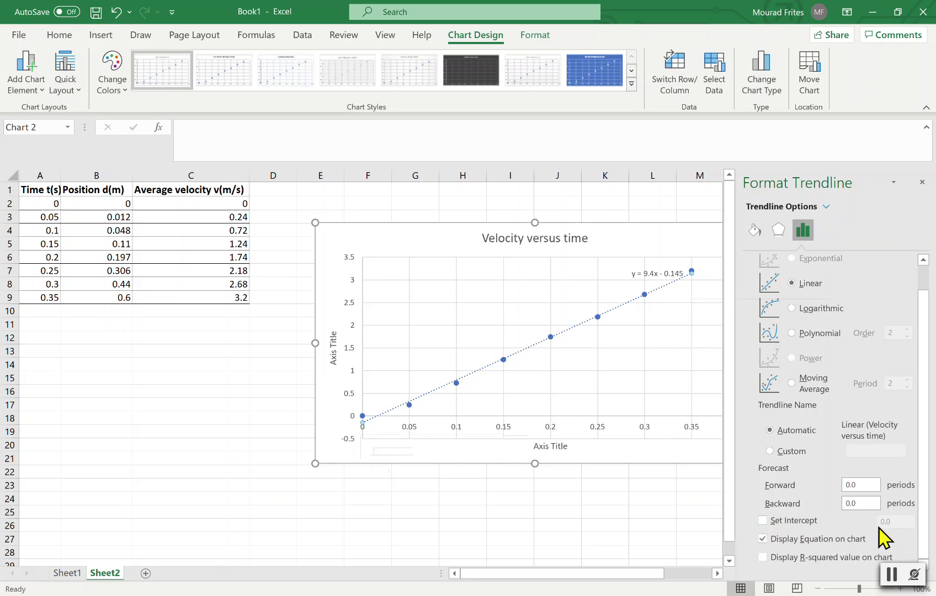
- Set the trendline's intercept to 0.0 and move the equation label above the plot area, beside the chart title
{"action": "left_click", "coordinate": [763, 520]}
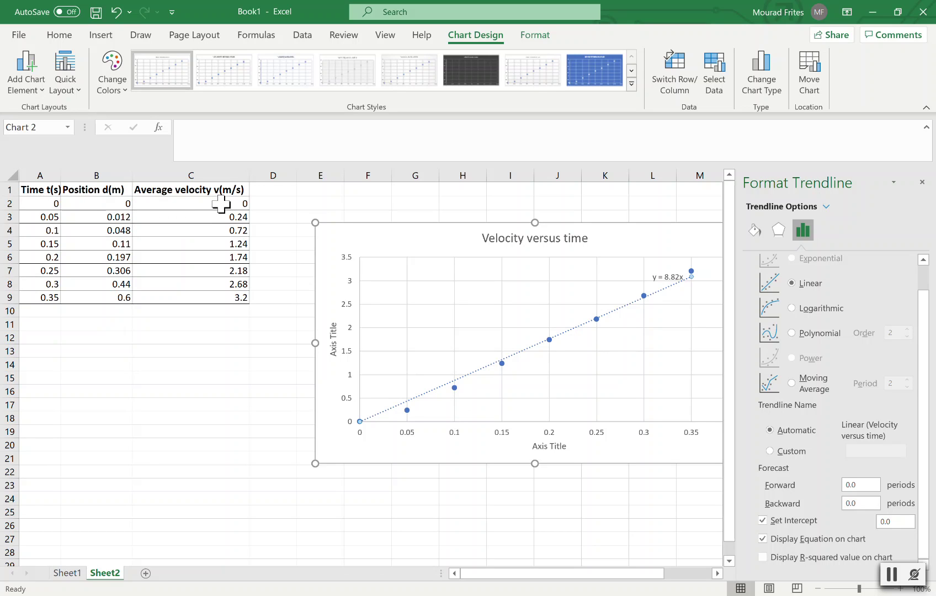
{"action": "left_click", "coordinate": [660, 274]}
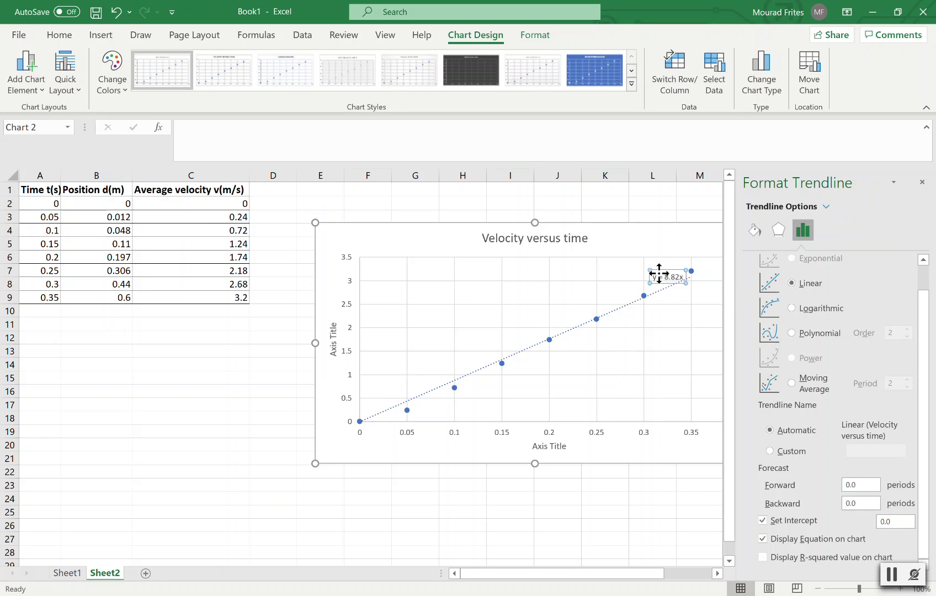
{"action": "left_click", "coordinate": [662, 268]}
{"action": "left_click_drag", "start_coordinate": [662, 268], "coordinate": [664, 238]}
{"action": "left_click", "coordinate": [664, 271]}
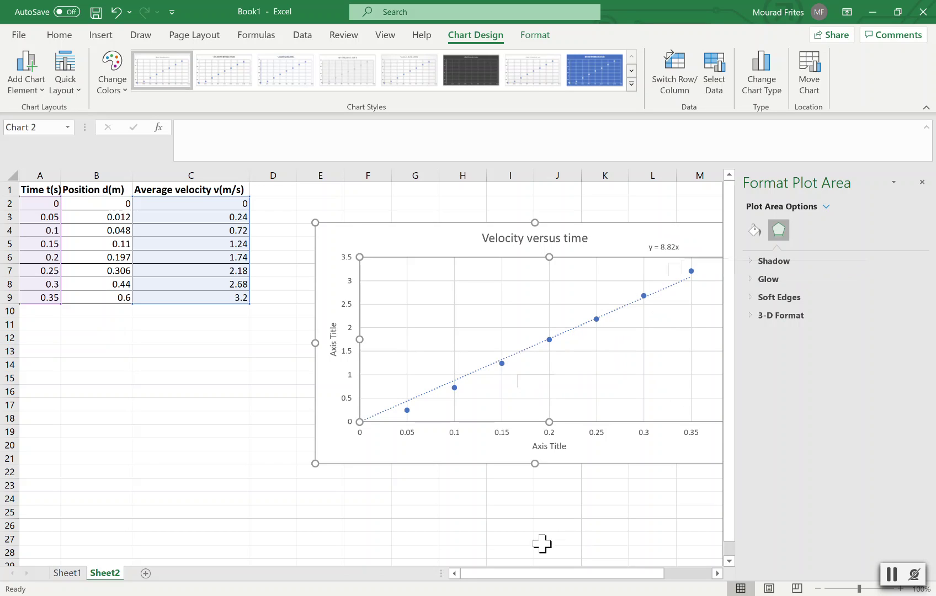
{"action": "left_click", "coordinate": [529, 528]}
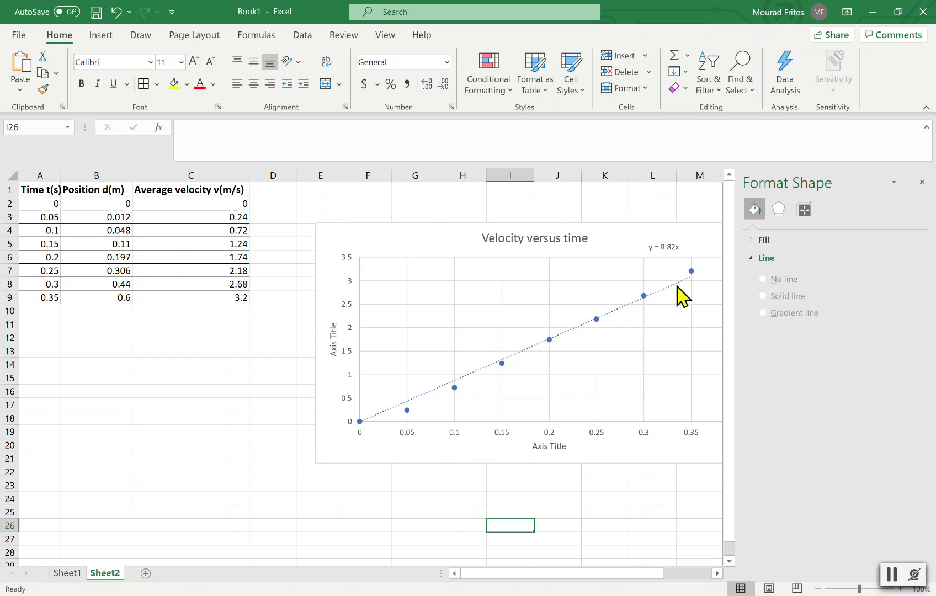
- Set the chart's vertical axis title to "Velocity (m/s)"
{"action": "left_click", "coordinate": [332, 341]}
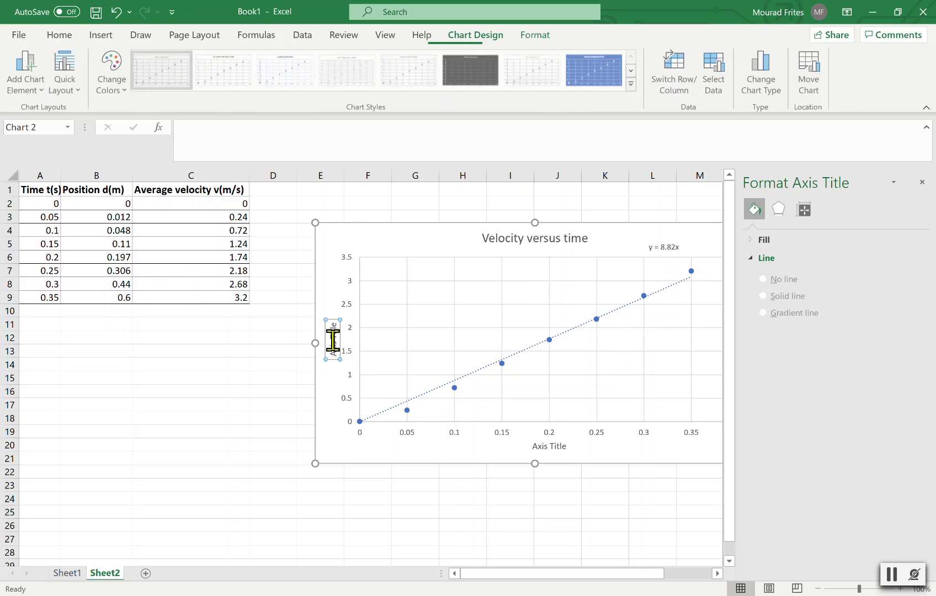
{"action": "left_click_drag", "start_coordinate": [333, 322], "coordinate": [333, 359]}
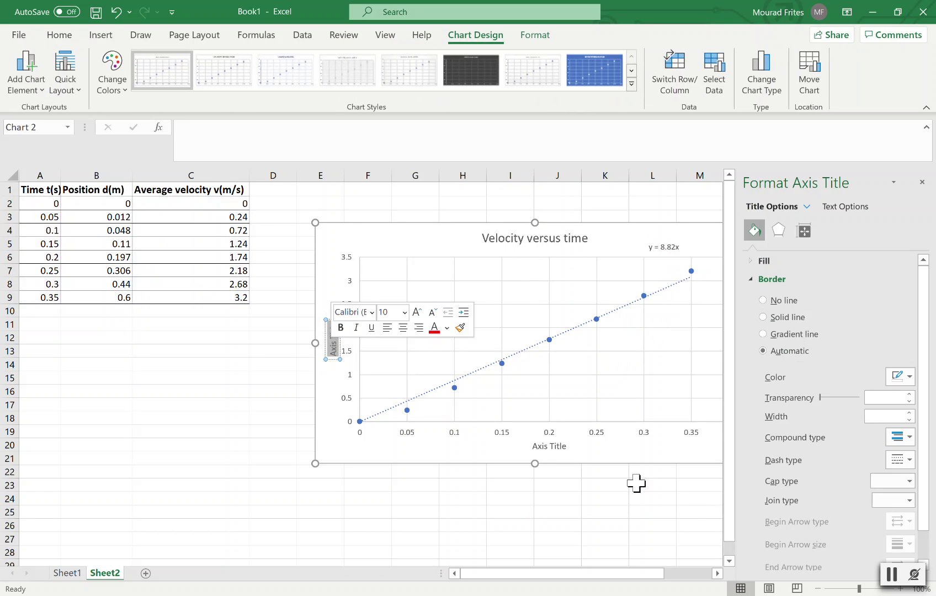
{"action": "type", "text": ">"}
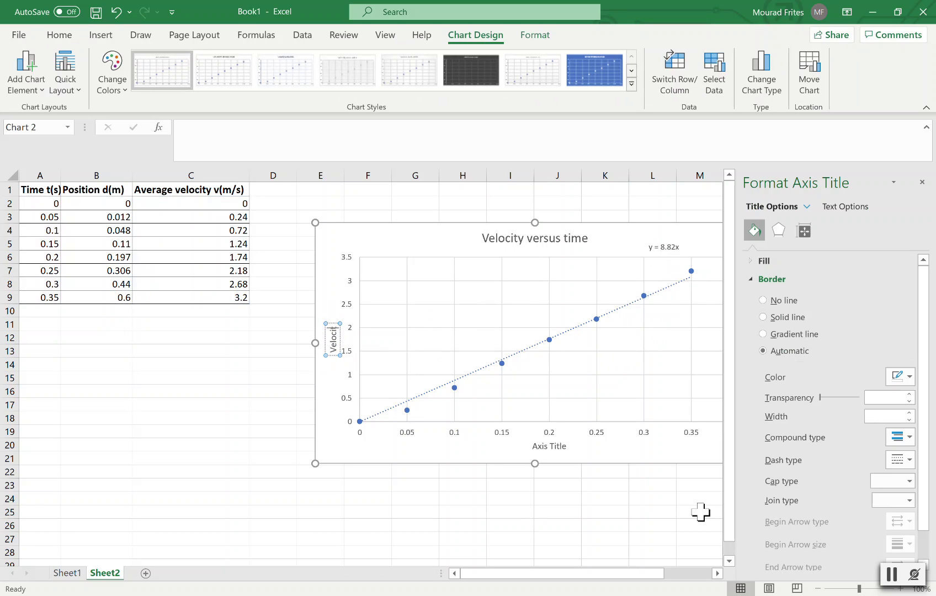
{"action": "type", "text": "elocity ("}
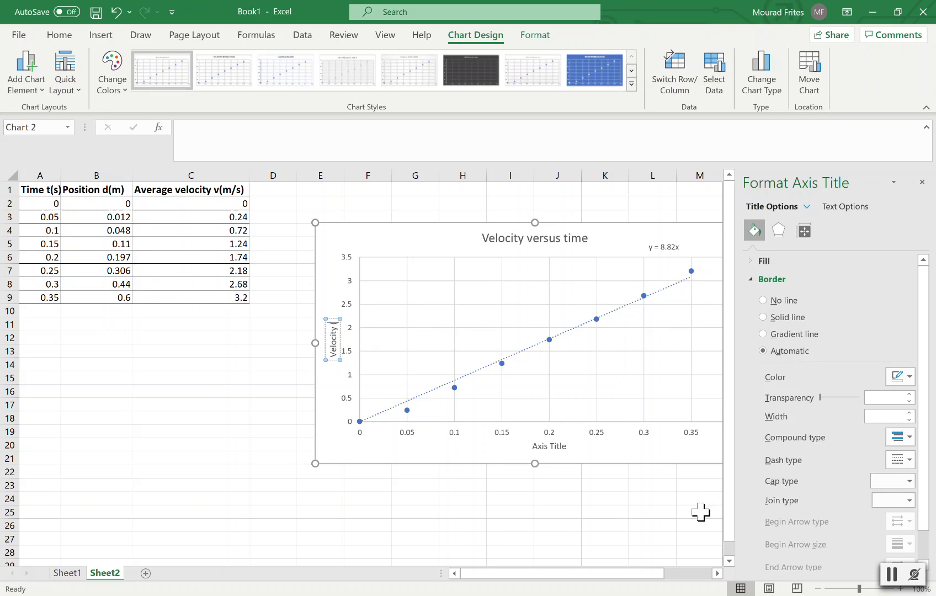
{"action": "type", "text": "m/s)"}
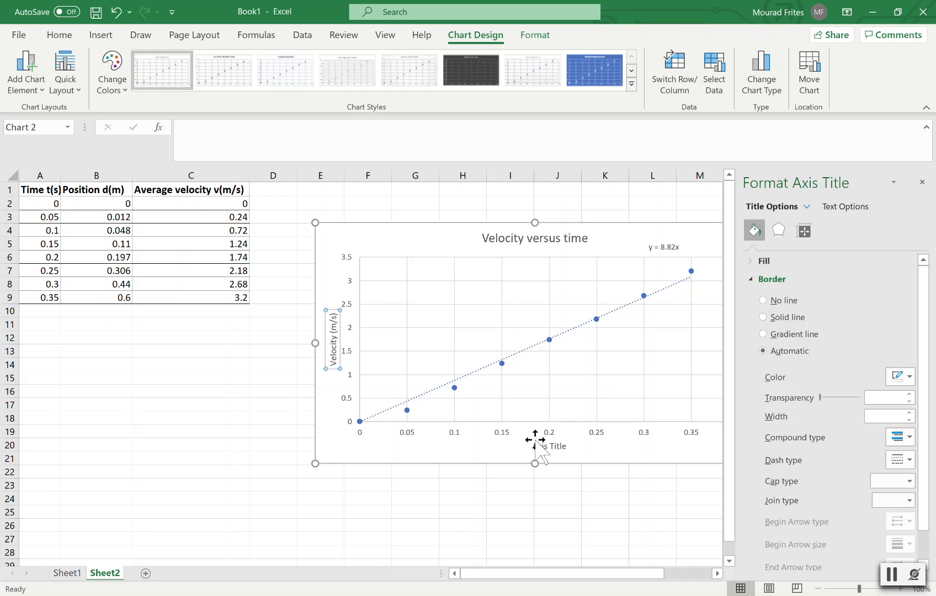
- Set the chart's horizontal axis title to "t (s)"
{"action": "left_click", "coordinate": [553, 446]}
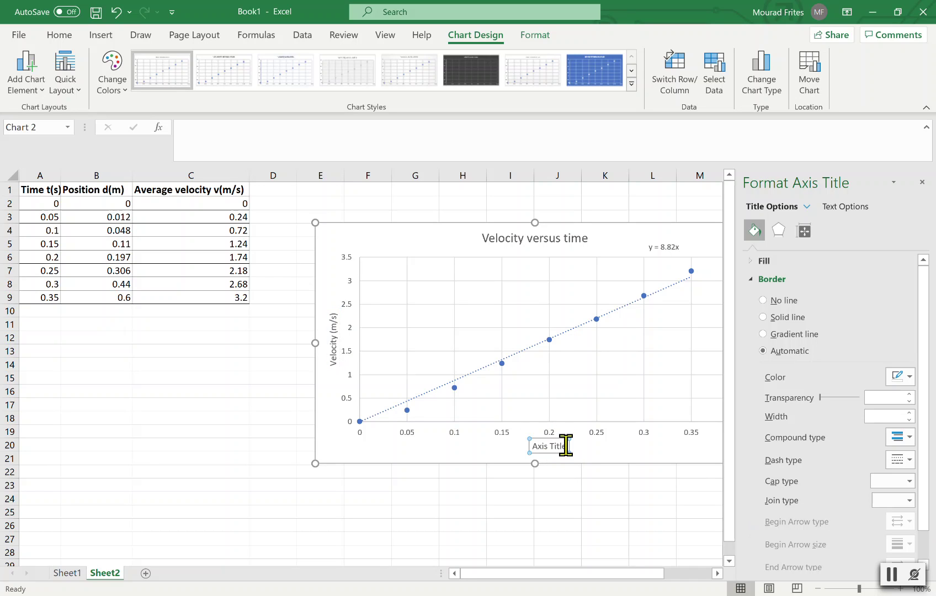
{"action": "left_click_drag", "start_coordinate": [566, 446], "coordinate": [530, 447]}
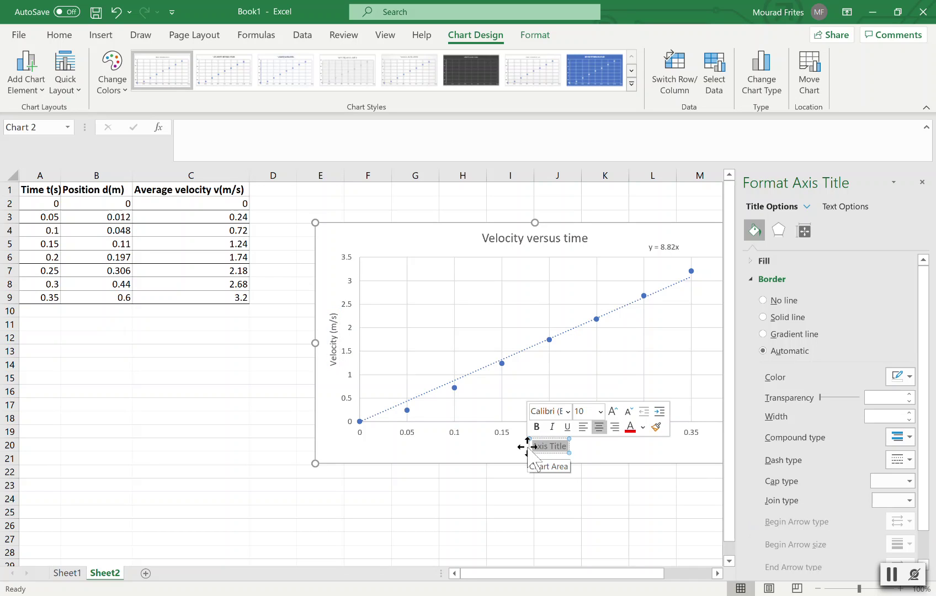
{"action": "type", "text": "t (s"}
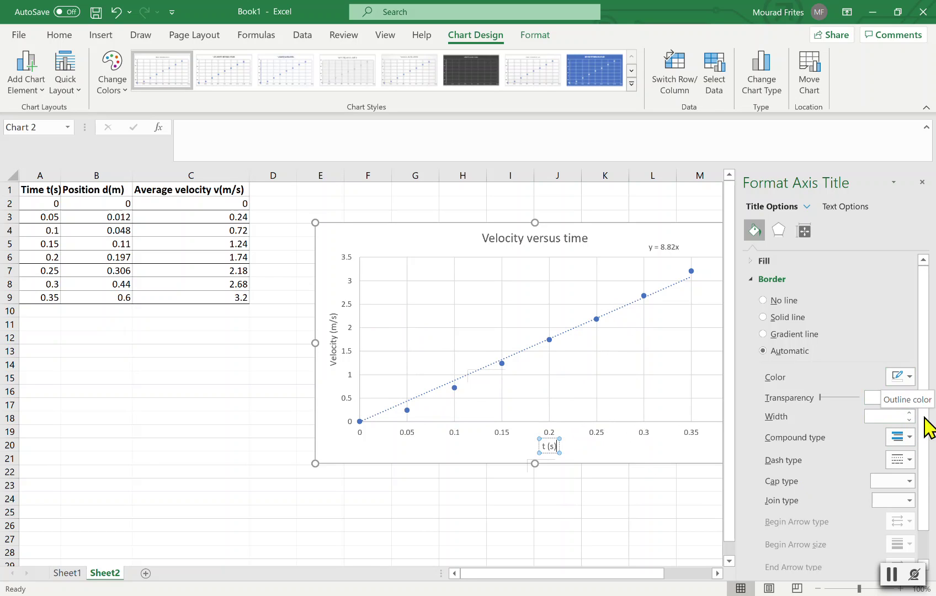
- Try a solid red border on the horizontal axis title
{"action": "left_click", "coordinate": [906, 460]}
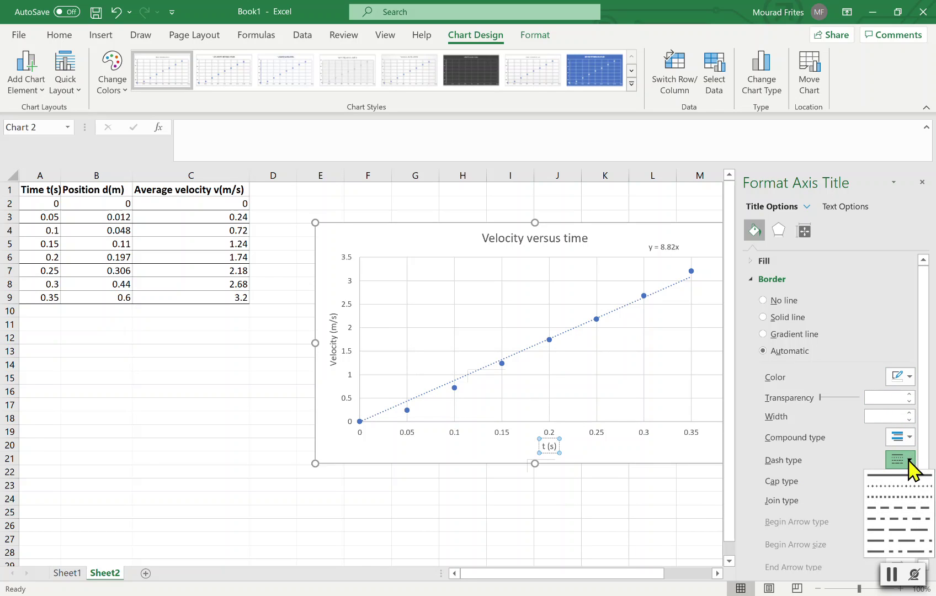
{"action": "left_click", "coordinate": [905, 483]}
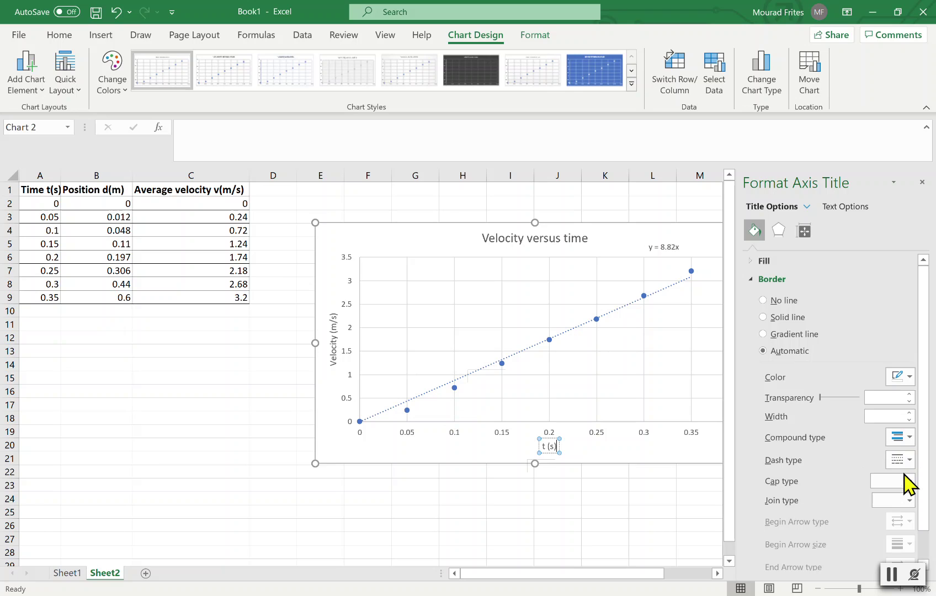
{"action": "left_click", "coordinate": [910, 439]}
{"action": "left_click", "coordinate": [849, 476]}
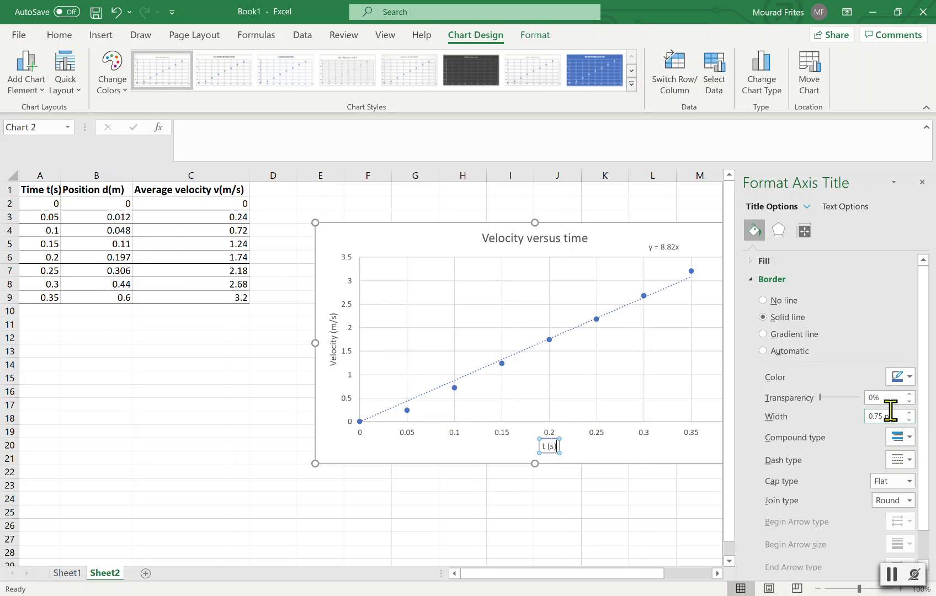
{"action": "left_click", "coordinate": [910, 379]}
{"action": "left_click", "coordinate": [834, 509]}
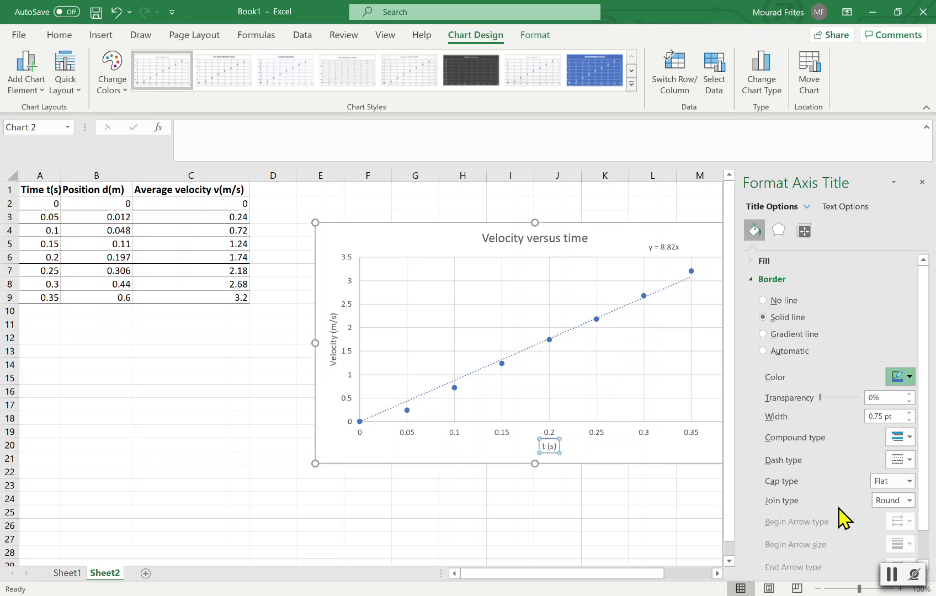
{"action": "left_click", "coordinate": [600, 444]}
{"action": "left_click", "coordinate": [548, 446]}
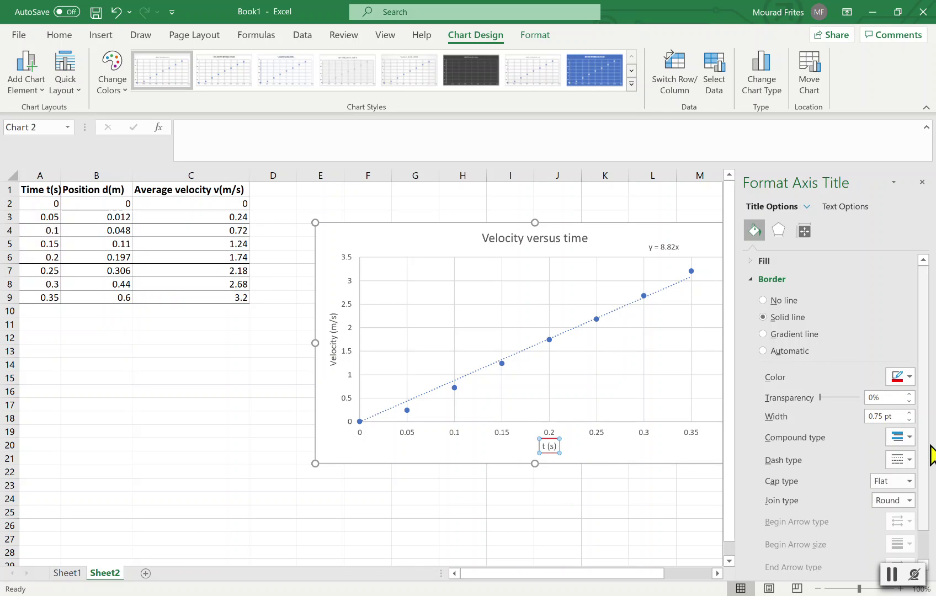
- Change the horizontal axis title's border colour to white and deselect the chart
{"action": "left_click", "coordinate": [910, 436]}
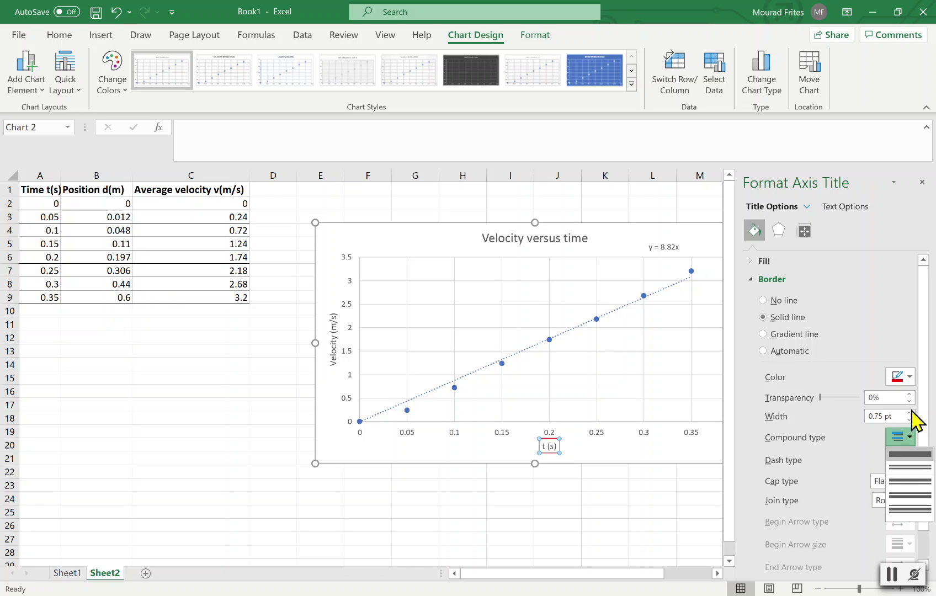
{"action": "left_click", "coordinate": [911, 378]}
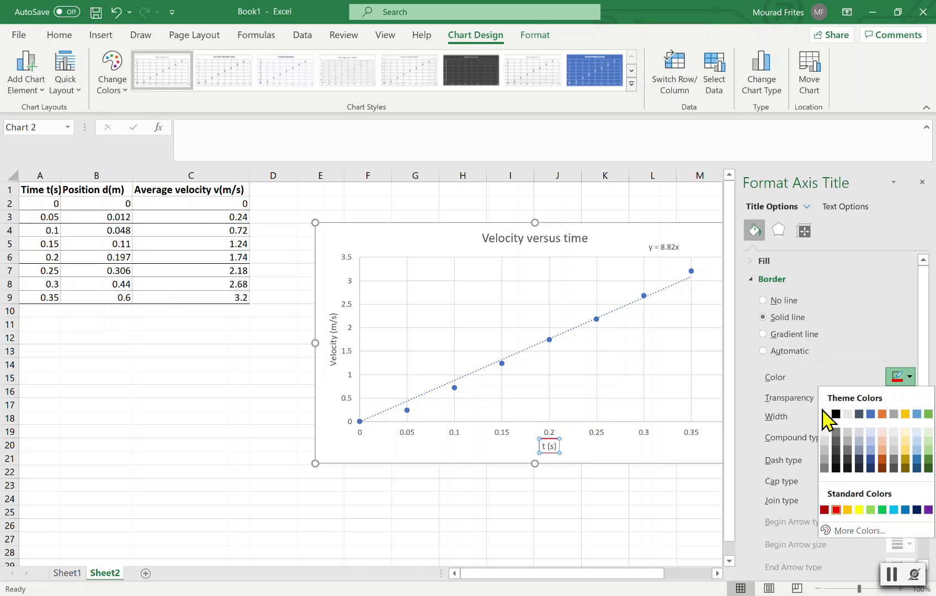
{"action": "left_click", "coordinate": [549, 502]}
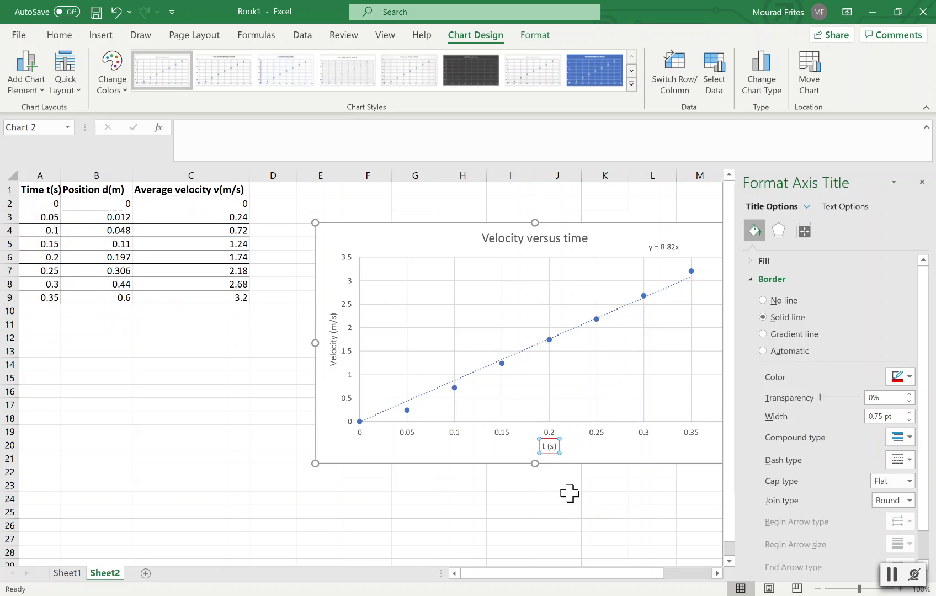
{"action": "left_click", "coordinate": [902, 377]}
{"action": "left_click", "coordinate": [836, 415]}
{"action": "left_click", "coordinate": [528, 525]}
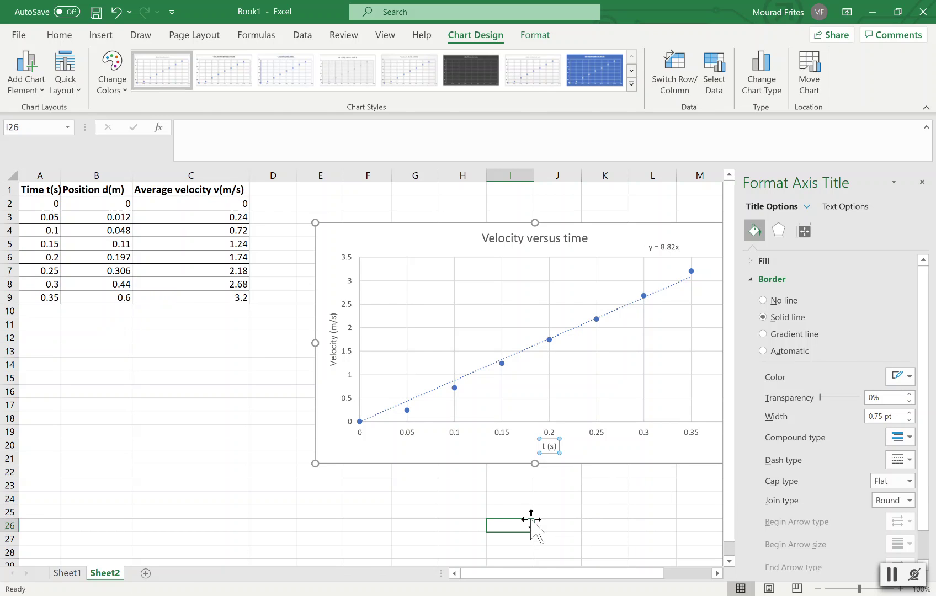
- Format the velocity trendline in red with a solid dash type
{"action": "left_click", "coordinate": [572, 328]}
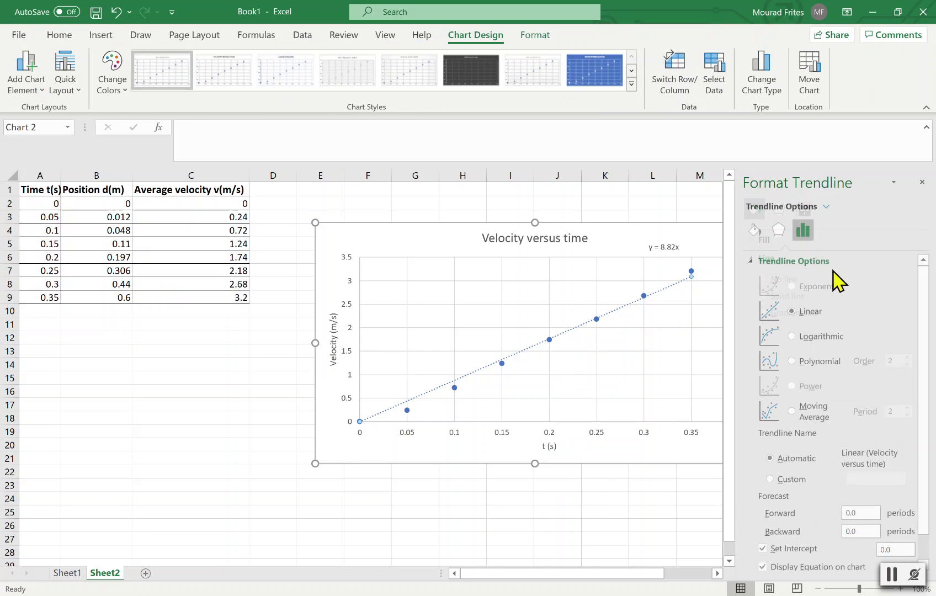
{"action": "left_click", "coordinate": [778, 229]}
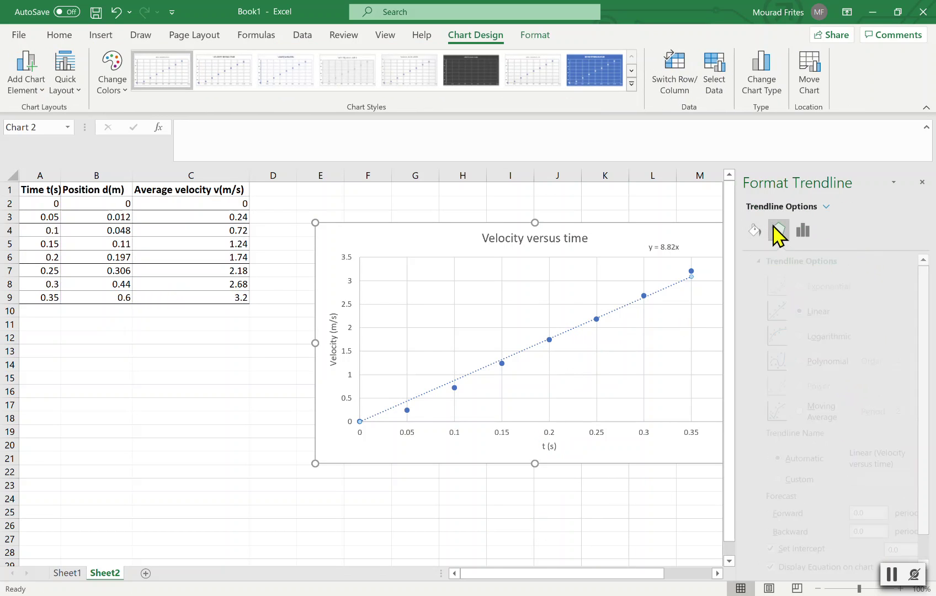
{"action": "left_click", "coordinate": [755, 230]}
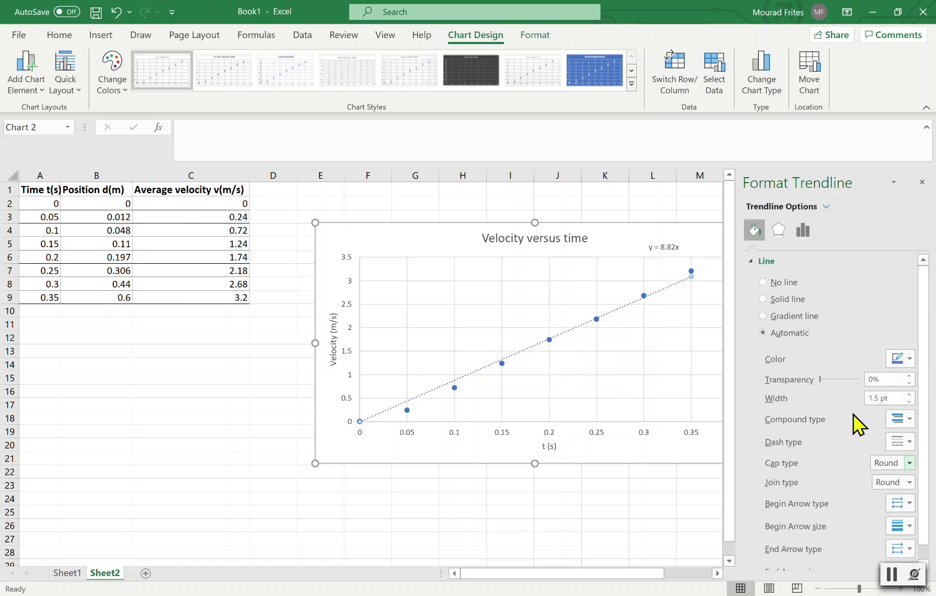
{"action": "left_click", "coordinate": [910, 360]}
{"action": "left_click", "coordinate": [836, 487]}
{"action": "left_click", "coordinate": [904, 421]}
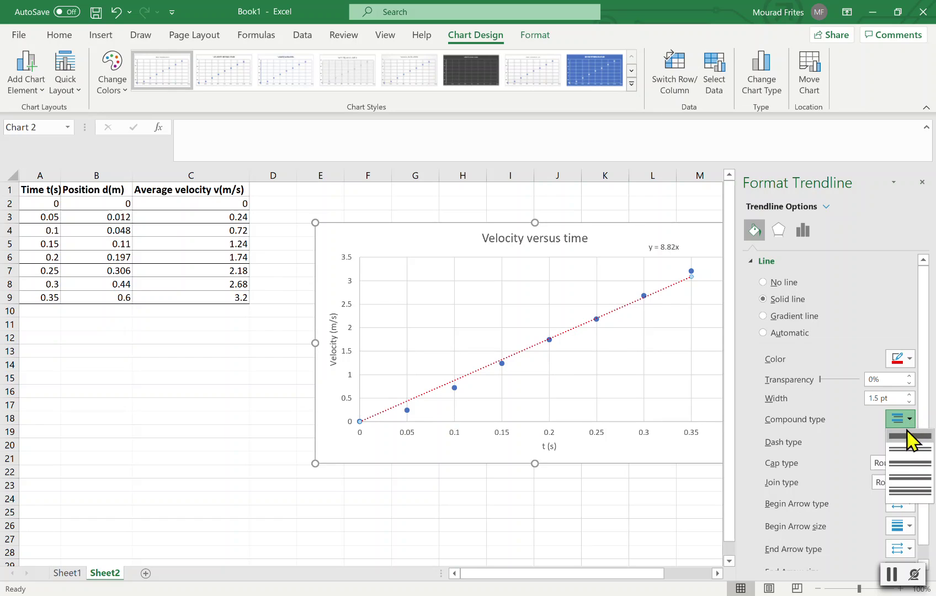
{"action": "left_click", "coordinate": [860, 441]}
{"action": "left_click", "coordinate": [900, 442]}
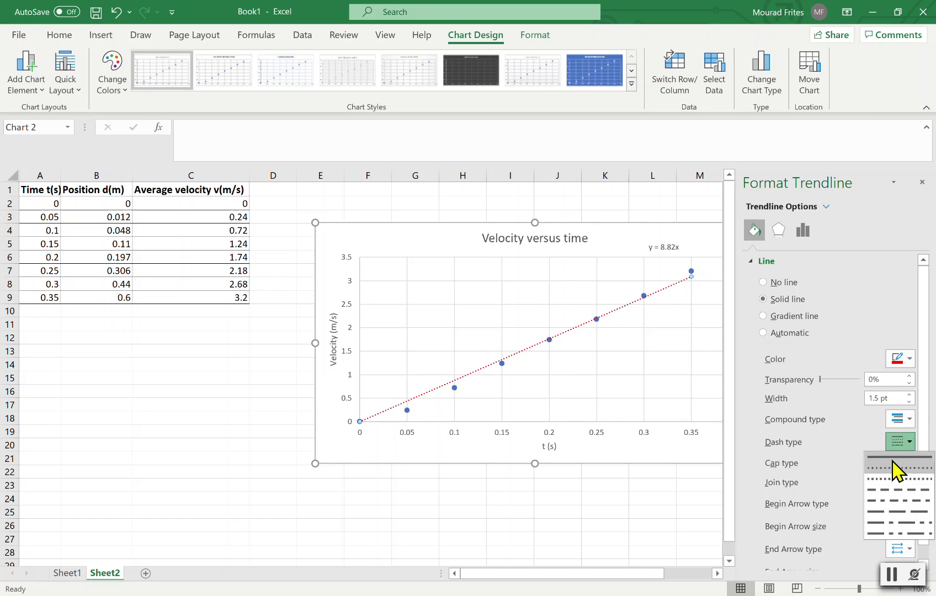
{"action": "left_click", "coordinate": [903, 469]}
{"action": "left_click", "coordinate": [585, 500]}
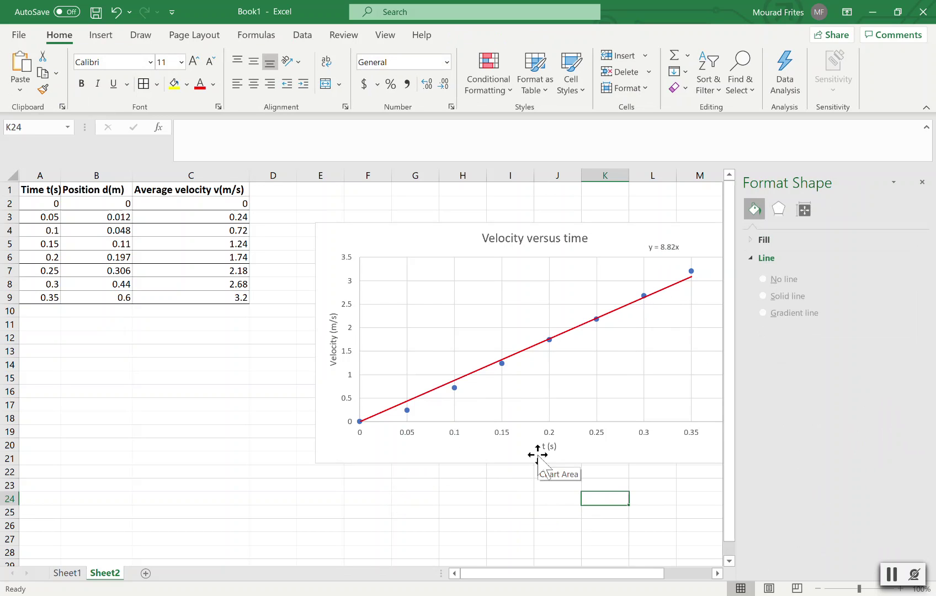
- Set the font size of the trendline equation label to 12
{"action": "left_click", "coordinate": [672, 239]}
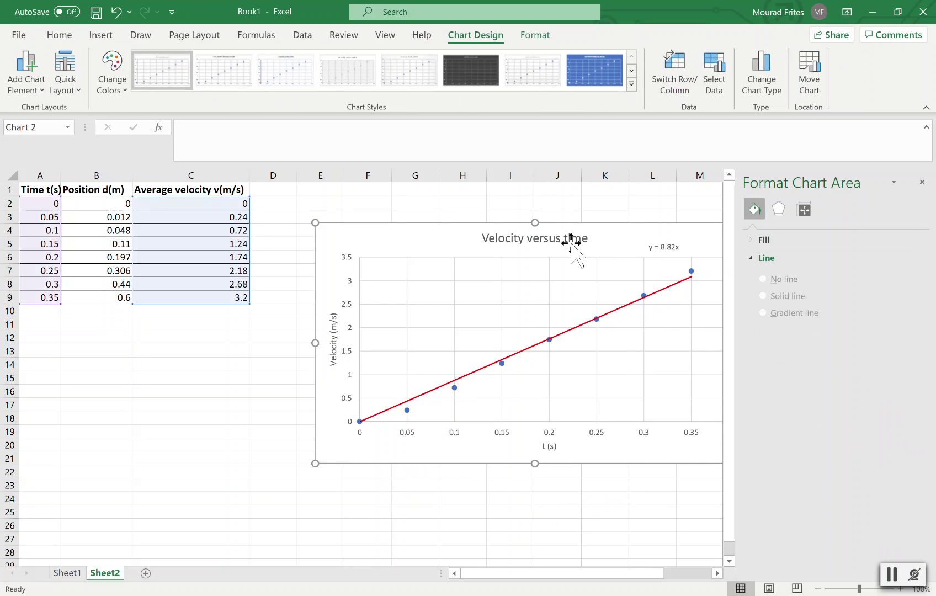
{"action": "left_click", "coordinate": [656, 244]}
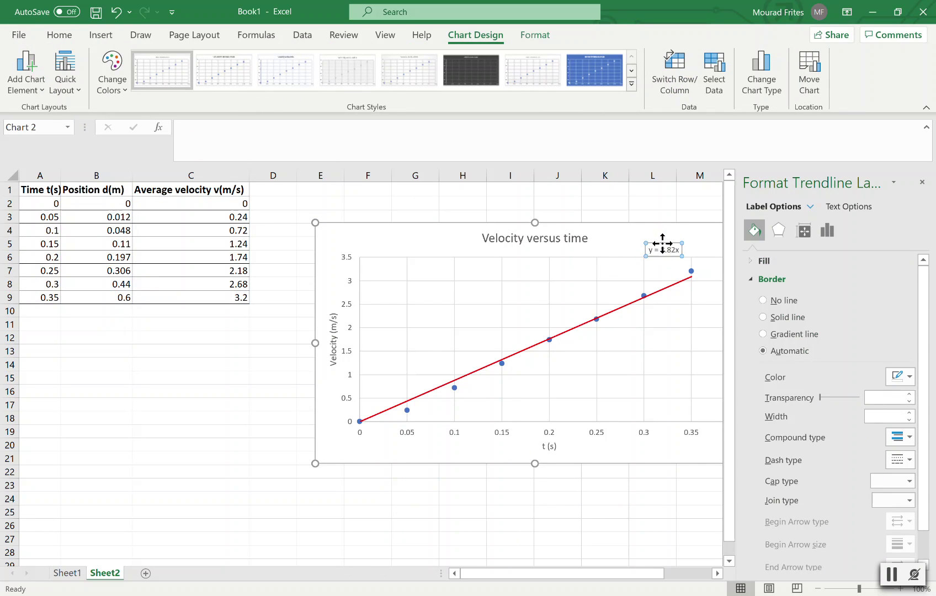
{"action": "left_click", "coordinate": [57, 36]}
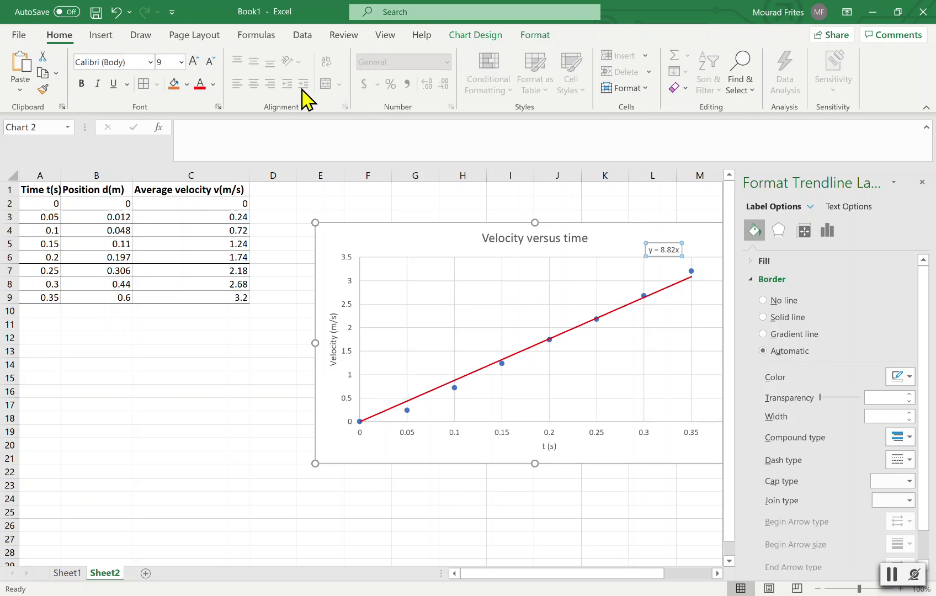
{"action": "left_click", "coordinate": [181, 63]}
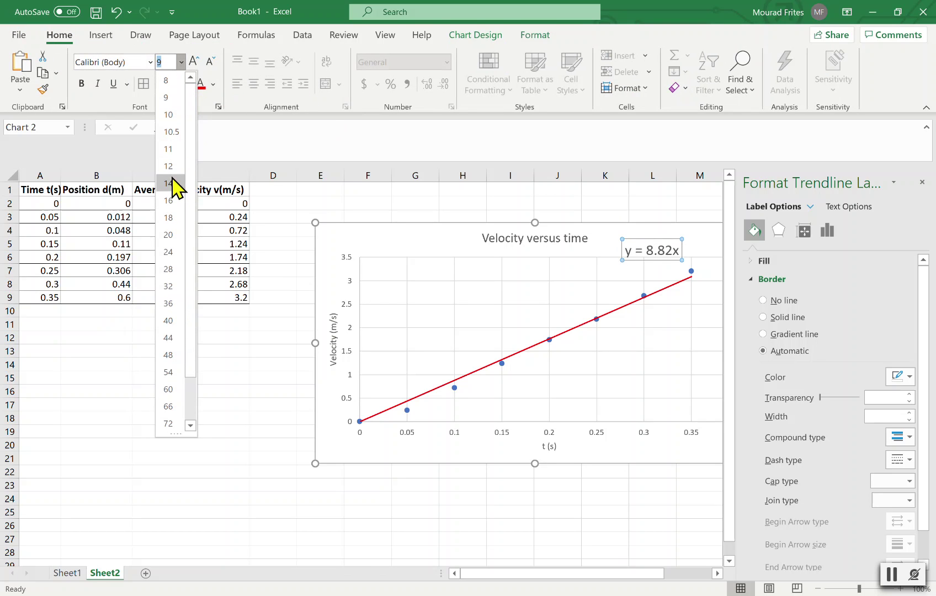
{"action": "left_click", "coordinate": [170, 167]}
{"action": "left_click", "coordinate": [441, 497]}
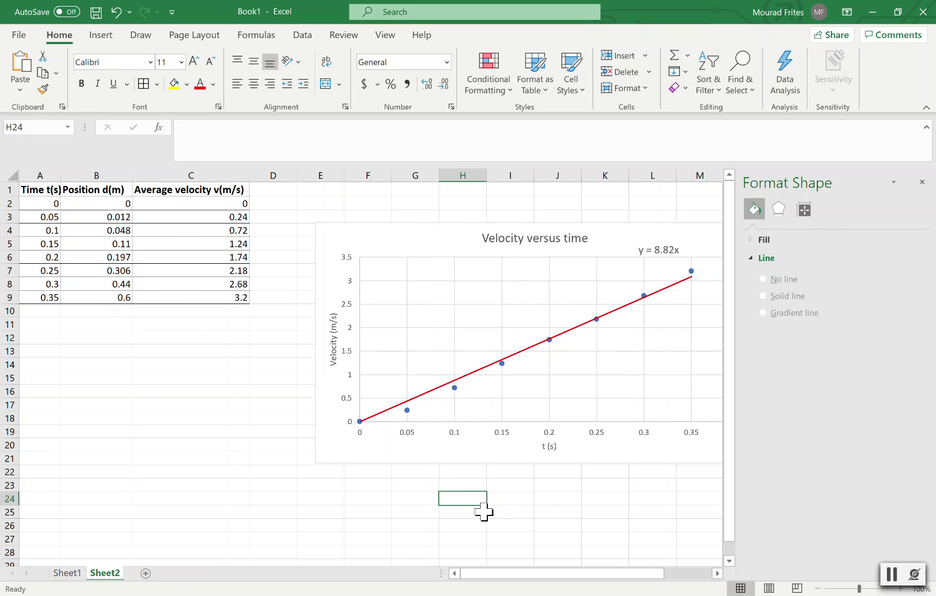
- Mark the axis titles with the pen and handwrite v = 8.82t above the equation and a = 8.82 m/s² = g below the data table
{"action": "left_click_drag", "start_coordinate": [322, 318], "coordinate": [319, 349]}
{"action": "left_click_drag", "start_coordinate": [342, 346], "coordinate": [331, 383]}
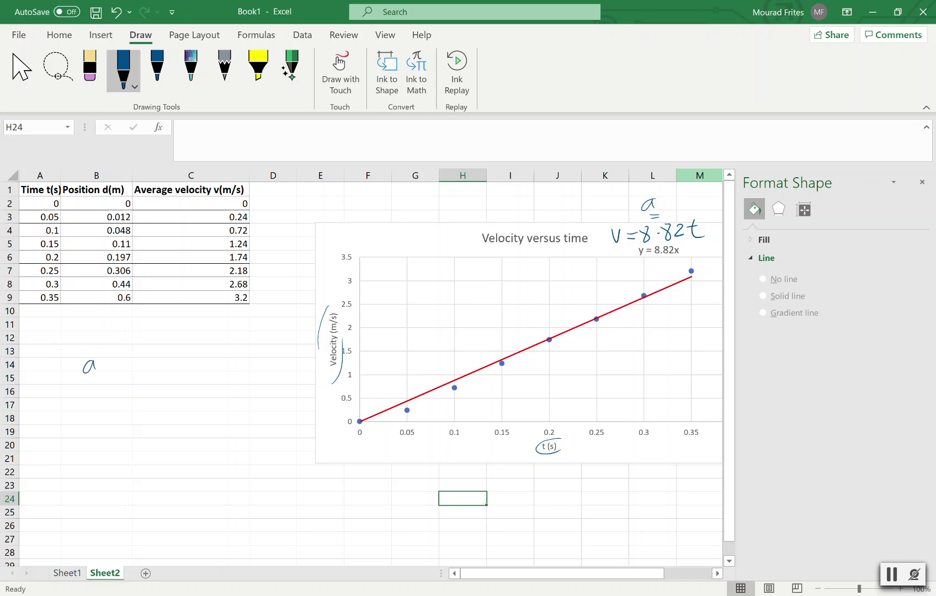
{"action": "left_click", "coordinate": [146, 362]}
{"action": "mouse_move", "coordinate": [154, 346]}
{"action": "left_mouse_down"}
{"action": "mouse_move", "coordinate": [159, 369]}
{"action": "mouse_move", "coordinate": [208, 348]}
{"action": "mouse_move", "coordinate": [216, 353]}
{"action": "mouse_move", "coordinate": [207, 370]}
{"action": "mouse_move", "coordinate": [224, 377]}
{"action": "mouse_move", "coordinate": [252, 358]}
{"action": "left_mouse_up"}
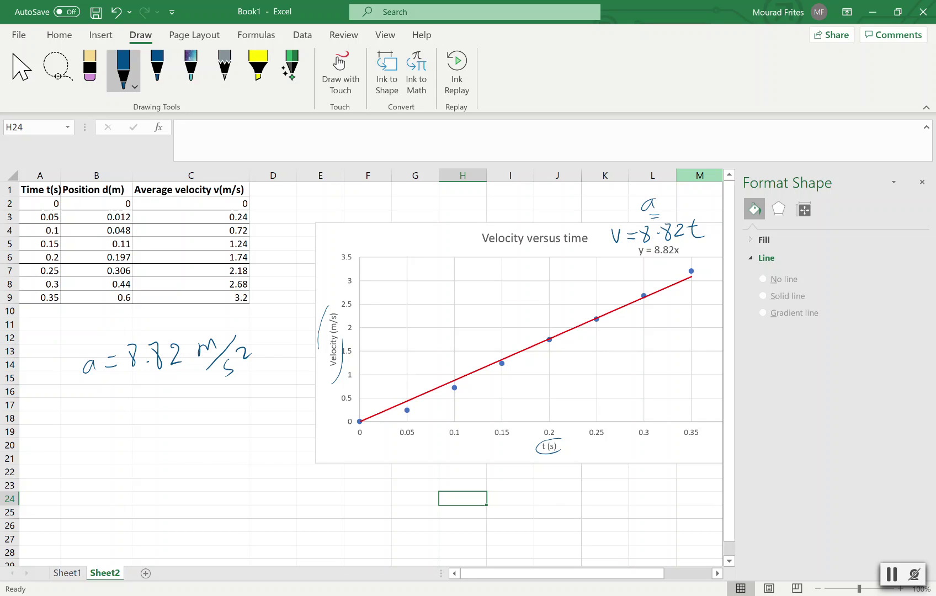
{"action": "left_click_drag", "start_coordinate": [118, 410], "coordinate": [135, 406]}
{"action": "mouse_move", "coordinate": [119, 399]}
{"action": "left_mouse_down"}
{"action": "mouse_move", "coordinate": [159, 402]}
{"action": "mouse_move", "coordinate": [148, 422]}
{"action": "left_mouse_up"}
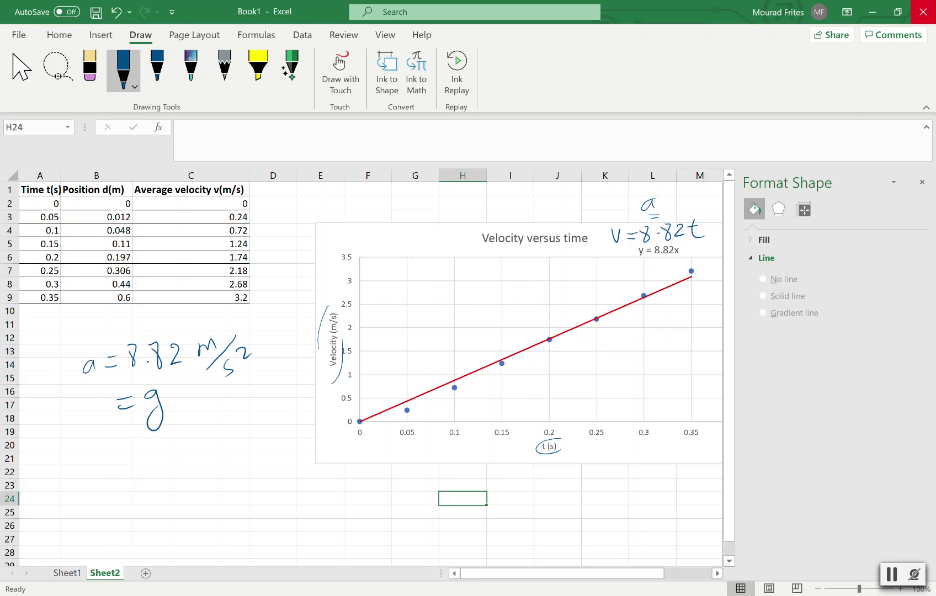
- Close the formatting pane and handwrite a boxed y = ax + b beside the chart, with an arrow to a and the word "slope"
{"action": "left_click", "coordinate": [922, 182]}
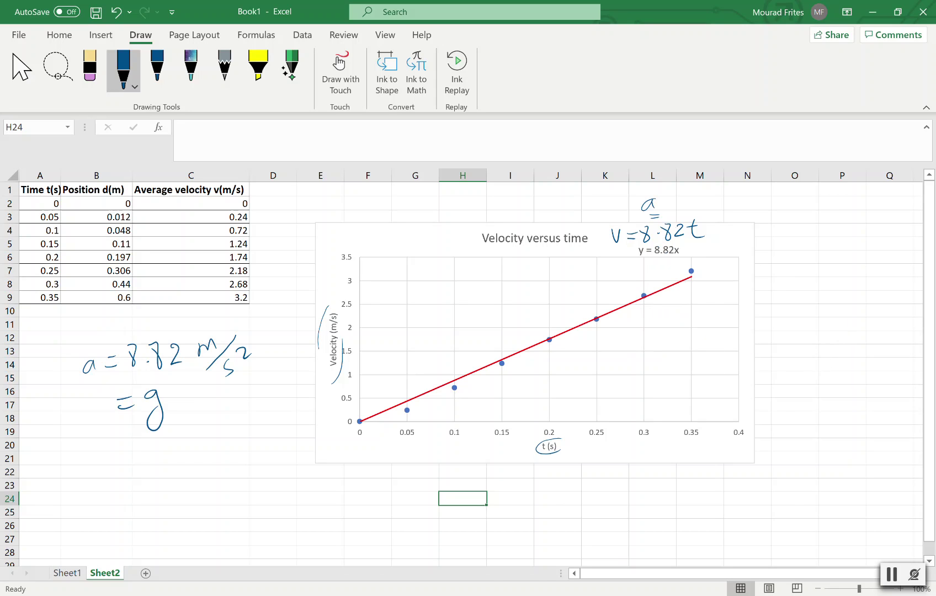
{"action": "mouse_move", "coordinate": [708, 595]}
{"action": "left_click_drag", "start_coordinate": [765, 247], "coordinate": [772, 255]}
{"action": "mouse_move", "coordinate": [777, 244]}
{"action": "left_mouse_down"}
{"action": "mouse_move", "coordinate": [771, 275]}
{"action": "mouse_move", "coordinate": [803, 251]}
{"action": "mouse_move", "coordinate": [860, 237]}
{"action": "left_mouse_up"}
{"action": "left_click_drag", "start_coordinate": [821, 289], "coordinate": [826, 261]}
{"action": "mouse_move", "coordinate": [819, 270]}
{"action": "left_mouse_down"}
{"action": "mouse_move", "coordinate": [827, 257]}
{"action": "mouse_move", "coordinate": [831, 274]}
{"action": "left_mouse_up"}
{"action": "left_click_drag", "start_coordinate": [875, 248], "coordinate": [896, 250]}
{"action": "mouse_move", "coordinate": [883, 211]}
{"action": "left_mouse_down"}
{"action": "mouse_move", "coordinate": [763, 225]}
{"action": "mouse_move", "coordinate": [757, 284]}
{"action": "mouse_move", "coordinate": [910, 279]}
{"action": "left_mouse_up"}
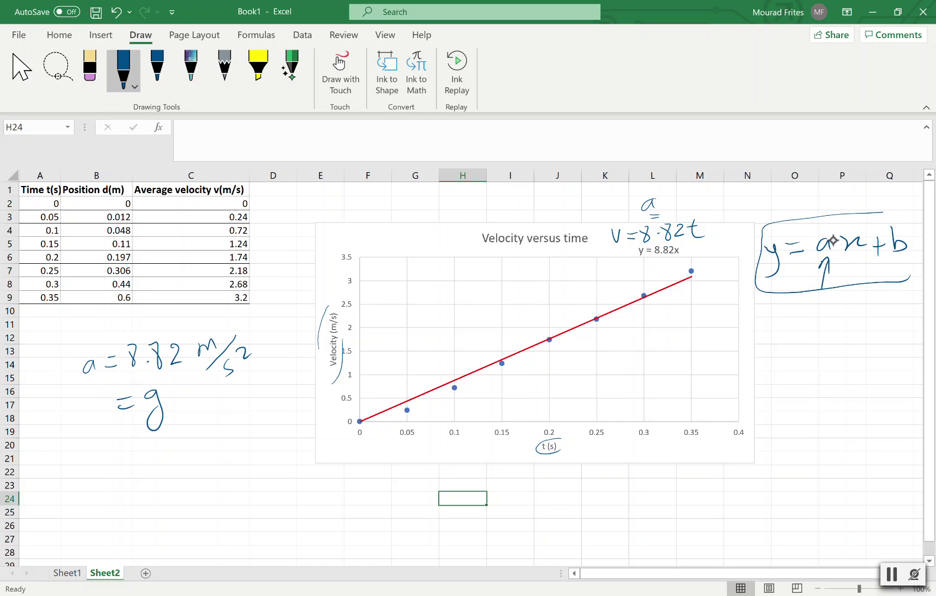
{"action": "mouse_move", "coordinate": [808, 312]}
{"action": "left_mouse_down"}
{"action": "mouse_move", "coordinate": [799, 337]}
{"action": "mouse_move", "coordinate": [831, 330]}
{"action": "mouse_move", "coordinate": [836, 347]}
{"action": "mouse_move", "coordinate": [869, 319]}
{"action": "left_mouse_up"}
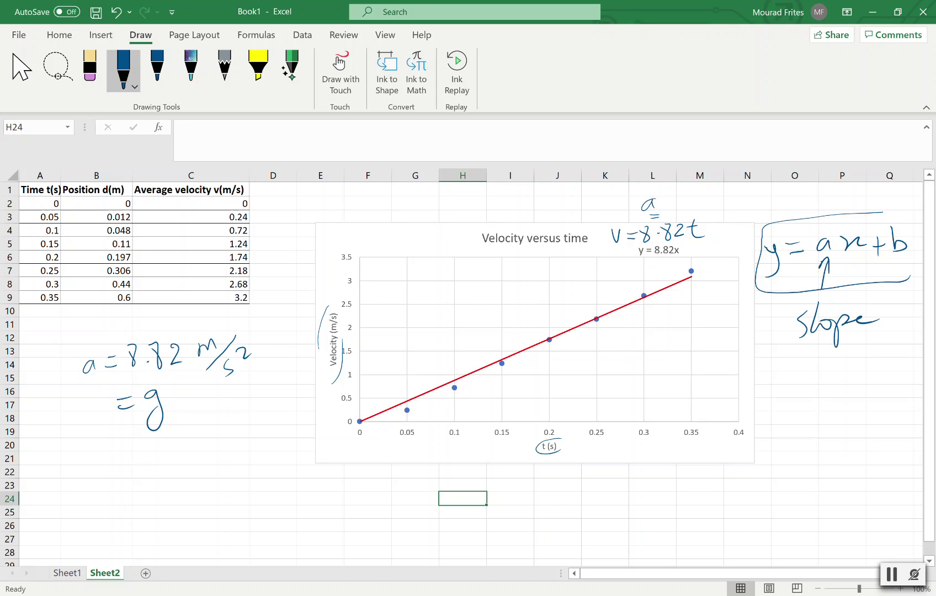
- Add further handwritten notes below the word "slope" beside the chart
{"action": "left_click_drag", "start_coordinate": [780, 386], "coordinate": [775, 409]}
{"action": "mouse_move", "coordinate": [810, 387]}
{"action": "left_mouse_down"}
{"action": "mouse_move", "coordinate": [813, 396]}
{"action": "mouse_move", "coordinate": [820, 381]}
{"action": "left_mouse_up"}
{"action": "mouse_move", "coordinate": [777, 414]}
{"action": "left_mouse_down"}
{"action": "mouse_move", "coordinate": [830, 403]}
{"action": "mouse_move", "coordinate": [790, 440]}
{"action": "left_mouse_up"}
{"action": "mouse_move", "coordinate": [790, 422]}
{"action": "left_mouse_down"}
{"action": "mouse_move", "coordinate": [801, 433]}
{"action": "mouse_move", "coordinate": [789, 440]}
{"action": "left_mouse_up"}
{"action": "left_click_drag", "start_coordinate": [814, 420], "coordinate": [812, 439]}
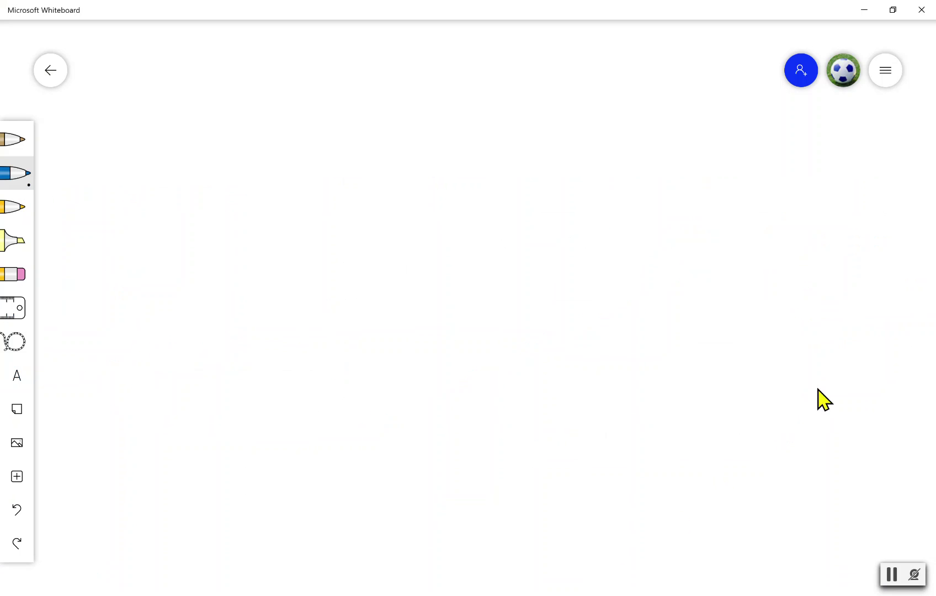
- Sketch a pair of axes in blue, labelling the vertical one v m/s and the horizontal one t(s)
{"action": "mouse_move", "coordinate": [222, 136]}
{"action": "left_mouse_down"}
{"action": "mouse_move", "coordinate": [223, 309]}
{"action": "mouse_move", "coordinate": [476, 302]}
{"action": "mouse_move", "coordinate": [467, 319]}
{"action": "mouse_move", "coordinate": [220, 126]}
{"action": "mouse_move", "coordinate": [232, 142]}
{"action": "left_mouse_up"}
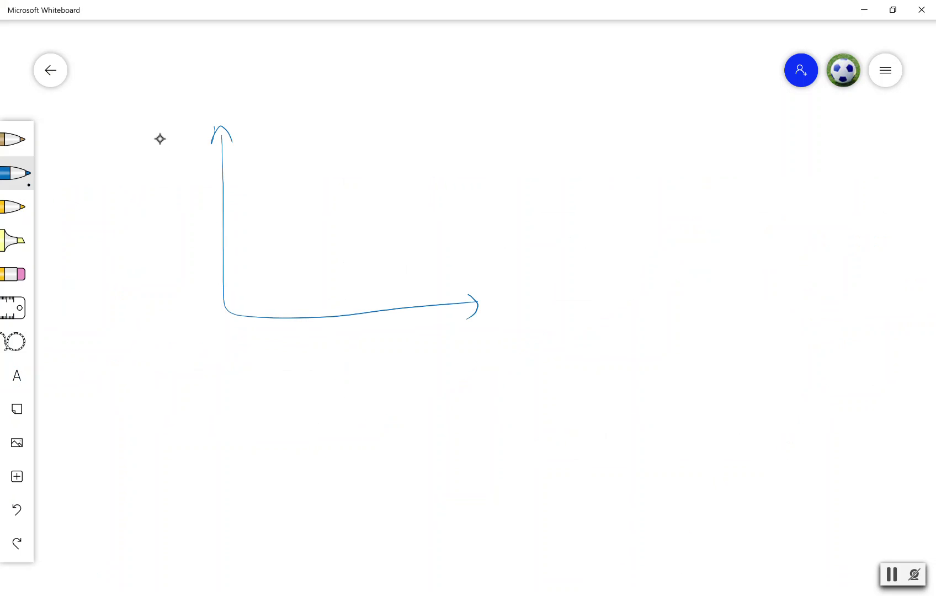
{"action": "mouse_move", "coordinate": [158, 134]}
{"action": "left_mouse_down"}
{"action": "mouse_move", "coordinate": [186, 121]}
{"action": "mouse_move", "coordinate": [200, 134]}
{"action": "left_mouse_up"}
{"action": "mouse_move", "coordinate": [200, 147]}
{"action": "left_mouse_down"}
{"action": "mouse_move", "coordinate": [210, 110]}
{"action": "mouse_move", "coordinate": [207, 140]}
{"action": "left_mouse_up"}
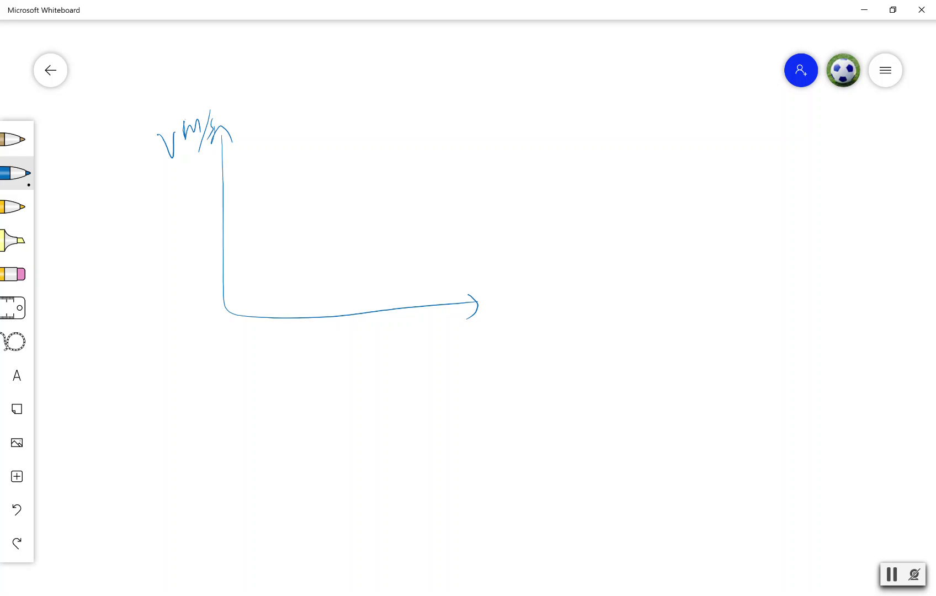
{"action": "mouse_move", "coordinate": [378, 334]}
{"action": "left_mouse_down"}
{"action": "mouse_move", "coordinate": [387, 358]}
{"action": "mouse_move", "coordinate": [402, 360]}
{"action": "left_mouse_up"}
{"action": "mouse_move", "coordinate": [415, 339]}
{"action": "left_mouse_down"}
{"action": "mouse_move", "coordinate": [411, 357]}
{"action": "mouse_move", "coordinate": [425, 363]}
{"action": "left_mouse_up"}
- Mark four scattered data points with a straight best-fit line from the origin, and lengthen the time axis with a new arrowhead
{"action": "mouse_move", "coordinate": [265, 274]}
{"action": "left_mouse_down"}
{"action": "mouse_move", "coordinate": [276, 271]}
{"action": "mouse_move", "coordinate": [272, 283]}
{"action": "left_mouse_up"}
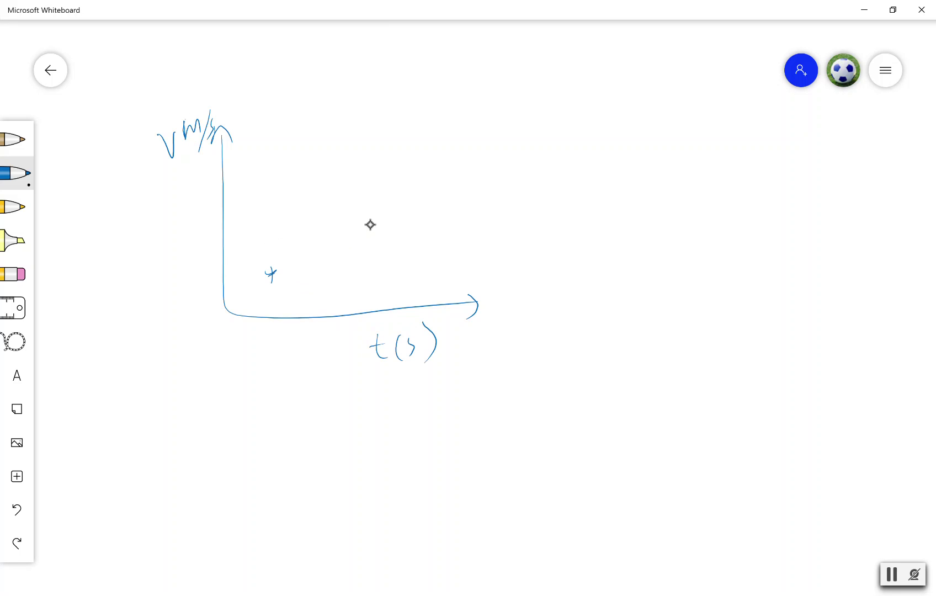
{"action": "left_click_drag", "start_coordinate": [369, 229], "coordinate": [381, 220]}
{"action": "left_click_drag", "start_coordinate": [446, 156], "coordinate": [455, 158]}
{"action": "left_click_drag", "start_coordinate": [537, 150], "coordinate": [542, 146]}
{"action": "left_click_drag", "start_coordinate": [230, 302], "coordinate": [606, 89]}
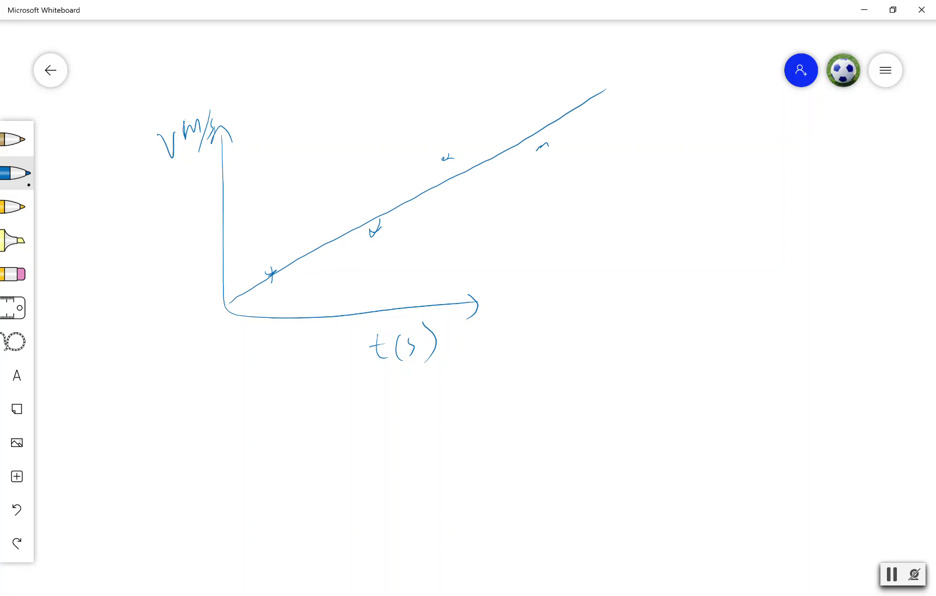
{"action": "mouse_move", "coordinate": [469, 303]}
{"action": "left_mouse_down"}
{"action": "mouse_move", "coordinate": [681, 282]}
{"action": "mouse_move", "coordinate": [670, 301]}
{"action": "left_mouse_up"}
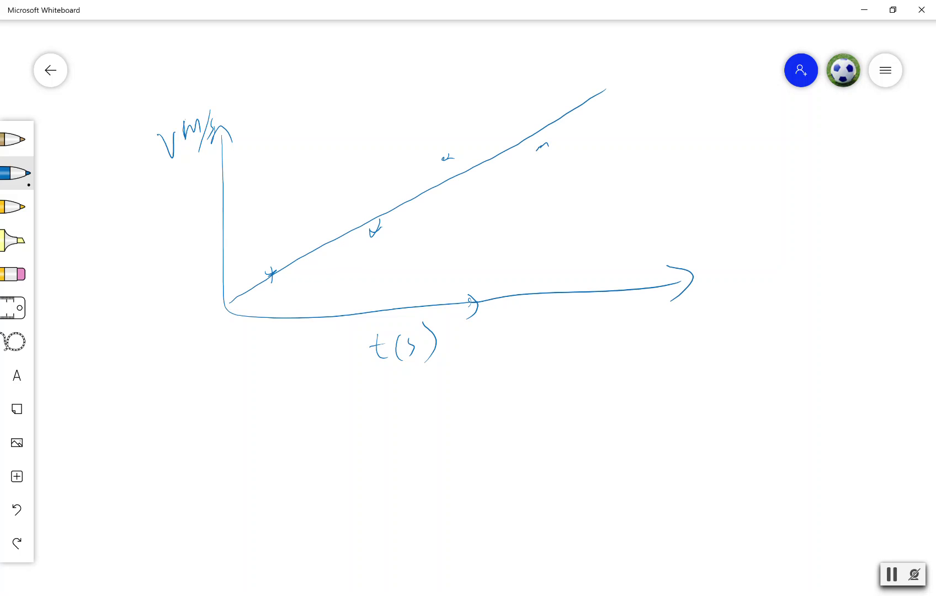
{"action": "mouse_move", "coordinate": [468, 298]}
{"action": "left_mouse_down"}
{"action": "mouse_move", "coordinate": [486, 317]}
{"action": "mouse_move", "coordinate": [504, 297]}
{"action": "left_mouse_up"}
- Handwrite "slope" and v = a × t beside the graph, with an arrow to the a
{"action": "mouse_move", "coordinate": [667, 160]}
{"action": "left_mouse_down"}
{"action": "mouse_move", "coordinate": [662, 183]}
{"action": "mouse_move", "coordinate": [702, 167]}
{"action": "left_mouse_up"}
{"action": "mouse_move", "coordinate": [699, 166]}
{"action": "left_mouse_down"}
{"action": "mouse_move", "coordinate": [703, 188]}
{"action": "mouse_move", "coordinate": [716, 166]}
{"action": "left_mouse_up"}
{"action": "mouse_move", "coordinate": [713, 166]}
{"action": "left_mouse_down"}
{"action": "mouse_move", "coordinate": [724, 162]}
{"action": "mouse_move", "coordinate": [780, 205]}
{"action": "mouse_move", "coordinate": [781, 194]}
{"action": "mouse_move", "coordinate": [805, 190]}
{"action": "mouse_move", "coordinate": [814, 205]}
{"action": "mouse_move", "coordinate": [831, 198]}
{"action": "left_mouse_up"}
{"action": "left_click_drag", "start_coordinate": [829, 187], "coordinate": [823, 199]}
{"action": "left_click_drag", "start_coordinate": [849, 160], "coordinate": [867, 193]}
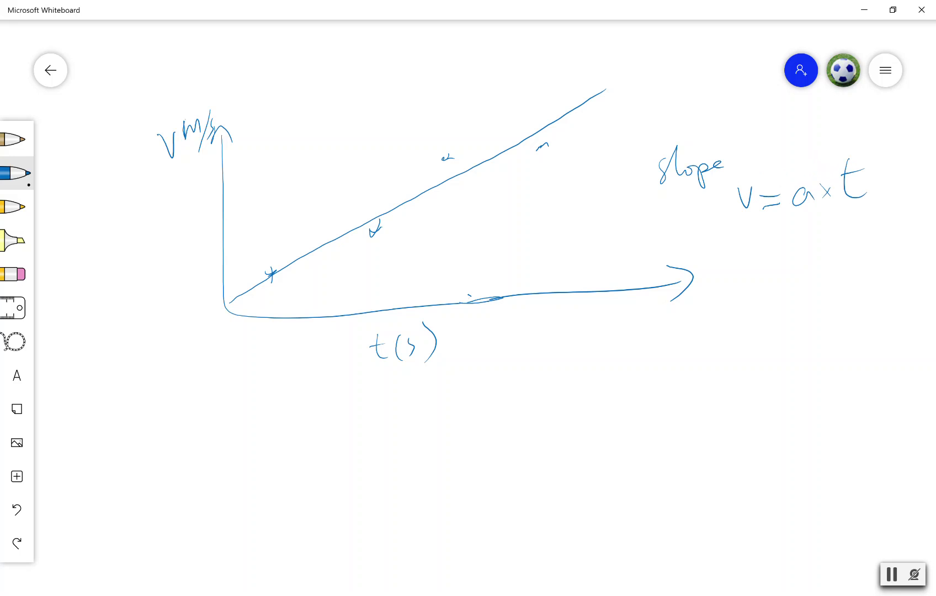
{"action": "mouse_move", "coordinate": [807, 223]}
{"action": "left_mouse_down"}
{"action": "mouse_move", "coordinate": [814, 249]}
{"action": "mouse_move", "coordinate": [817, 232]}
{"action": "left_mouse_up"}
- Handwrite the slope formula a = DV(m/s) / Dt(s) below the graph
{"action": "mouse_move", "coordinate": [523, 379]}
{"action": "left_mouse_down"}
{"action": "mouse_move", "coordinate": [507, 395]}
{"action": "mouse_move", "coordinate": [554, 381]}
{"action": "left_mouse_up"}
{"action": "left_click_drag", "start_coordinate": [544, 390], "coordinate": [562, 388]}
{"action": "mouse_move", "coordinate": [596, 349]}
{"action": "left_mouse_down"}
{"action": "mouse_move", "coordinate": [606, 357]}
{"action": "mouse_move", "coordinate": [596, 373]}
{"action": "left_mouse_up"}
{"action": "mouse_move", "coordinate": [620, 344]}
{"action": "left_mouse_down"}
{"action": "mouse_move", "coordinate": [626, 357]}
{"action": "mouse_move", "coordinate": [635, 338]}
{"action": "left_mouse_up"}
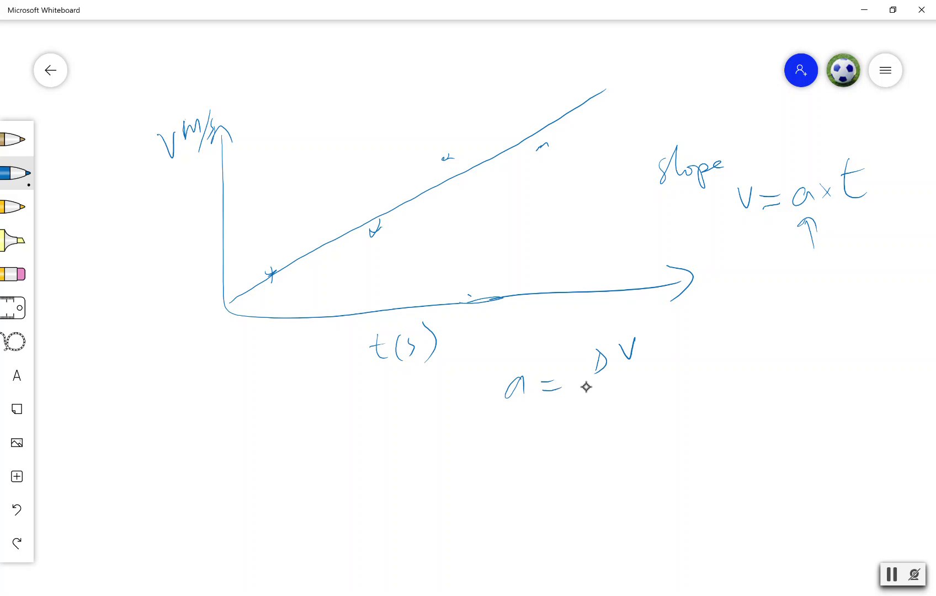
{"action": "mouse_move", "coordinate": [590, 381]}
{"action": "left_mouse_down"}
{"action": "mouse_move", "coordinate": [666, 365]}
{"action": "mouse_move", "coordinate": [614, 411]}
{"action": "left_mouse_up"}
{"action": "mouse_move", "coordinate": [634, 380]}
{"action": "left_mouse_down"}
{"action": "mouse_move", "coordinate": [641, 404]}
{"action": "mouse_move", "coordinate": [632, 393]}
{"action": "left_mouse_up"}
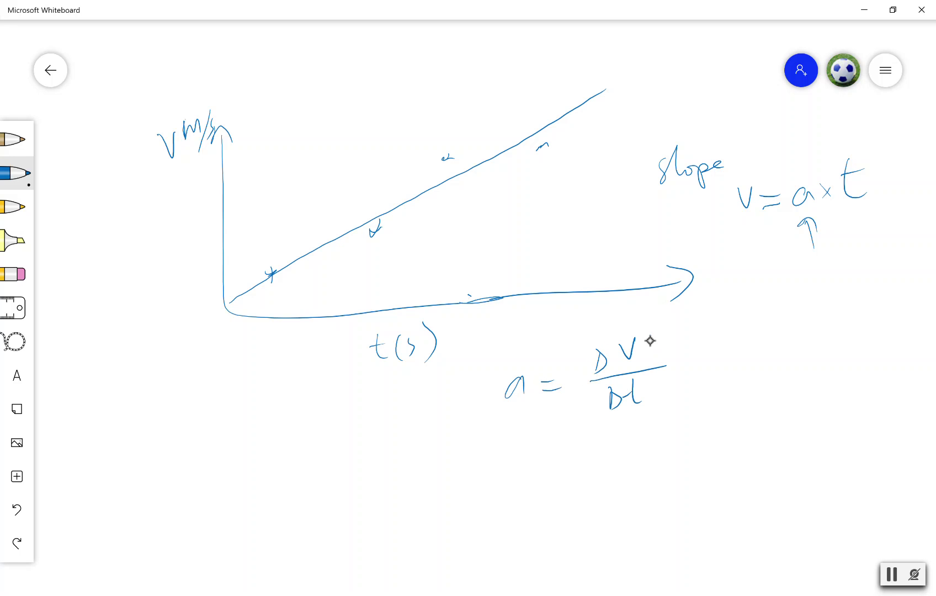
{"action": "left_click_drag", "start_coordinate": [647, 348], "coordinate": [662, 346]}
{"action": "mouse_move", "coordinate": [672, 334]}
{"action": "left_mouse_down"}
{"action": "mouse_move", "coordinate": [662, 349]}
{"action": "mouse_move", "coordinate": [680, 358]}
{"action": "left_mouse_up"}
{"action": "mouse_move", "coordinate": [647, 333]}
{"action": "left_mouse_down"}
{"action": "mouse_move", "coordinate": [654, 404]}
{"action": "mouse_move", "coordinate": [670, 400]}
{"action": "mouse_move", "coordinate": [637, 388]}
{"action": "left_mouse_up"}
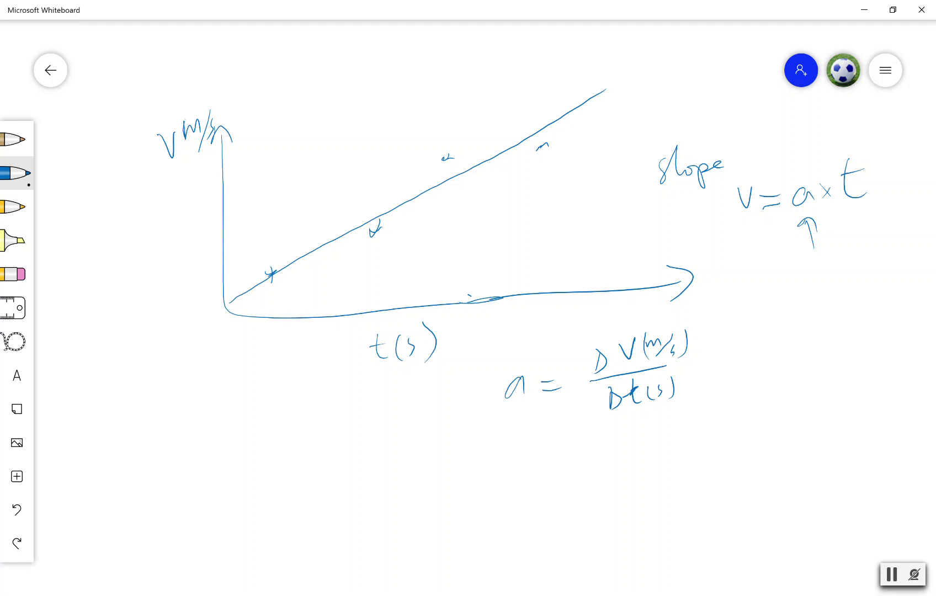
- Mark two points on the best-fit line in red and number them with circled 1 and 2
{"action": "left_click_drag", "start_coordinate": [538, 150], "coordinate": [543, 143]}
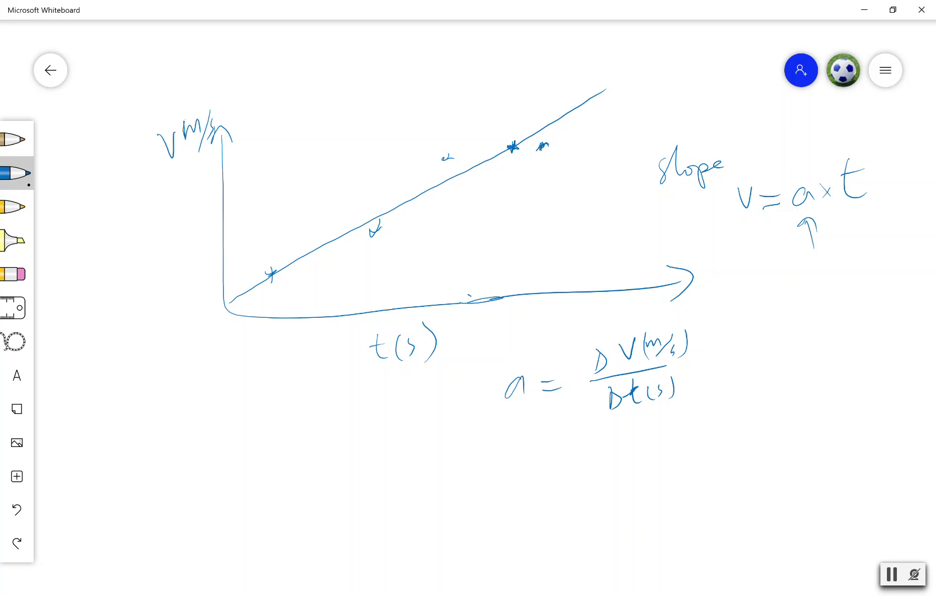
{"action": "left_click", "coordinate": [16, 173]}
{"action": "left_click", "coordinate": [17, 172]}
{"action": "left_click", "coordinate": [16, 173]}
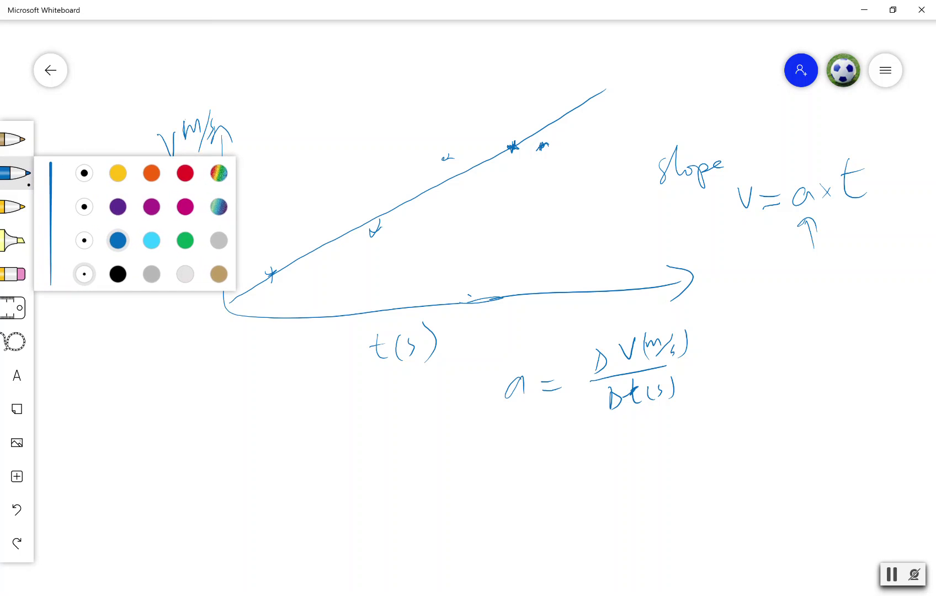
{"action": "left_click", "coordinate": [185, 172]}
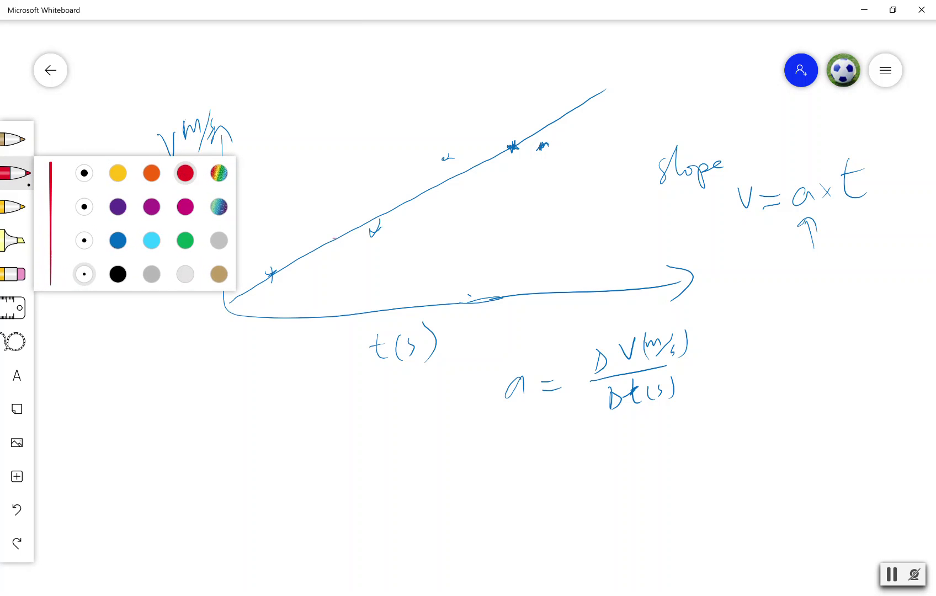
{"action": "left_click_drag", "start_coordinate": [333, 238], "coordinate": [333, 249]}
{"action": "left_click_drag", "start_coordinate": [517, 139], "coordinate": [511, 150]}
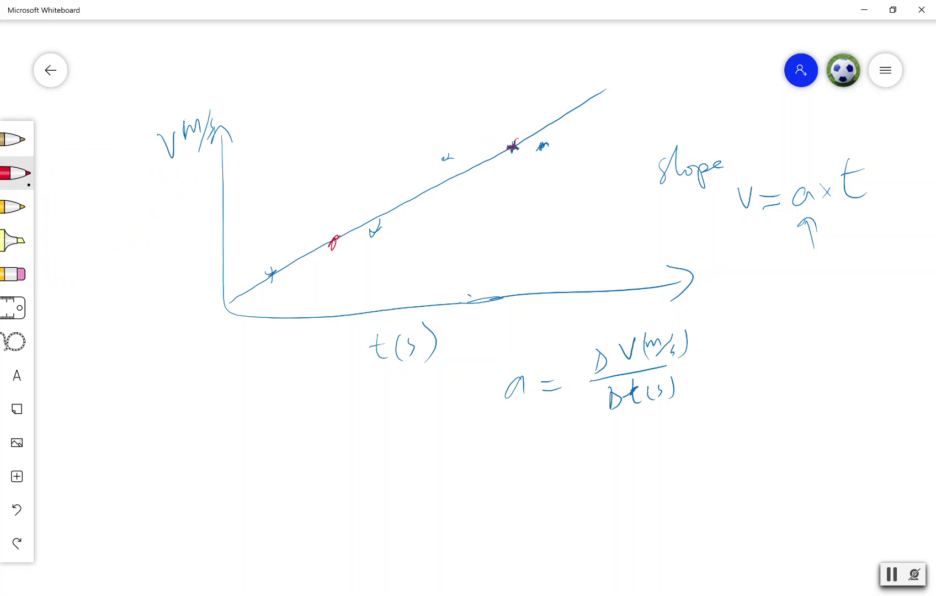
{"action": "left_click_drag", "start_coordinate": [308, 227], "coordinate": [309, 242]}
{"action": "left_click_drag", "start_coordinate": [304, 225], "coordinate": [305, 243]}
{"action": "left_click_drag", "start_coordinate": [508, 117], "coordinate": [516, 132]}
- Draw red projection lines from points 1 and 2 to the velocity and time axes
{"action": "left_click_drag", "start_coordinate": [513, 113], "coordinate": [522, 290]}
{"action": "left_click_drag", "start_coordinate": [513, 146], "coordinate": [225, 156]}
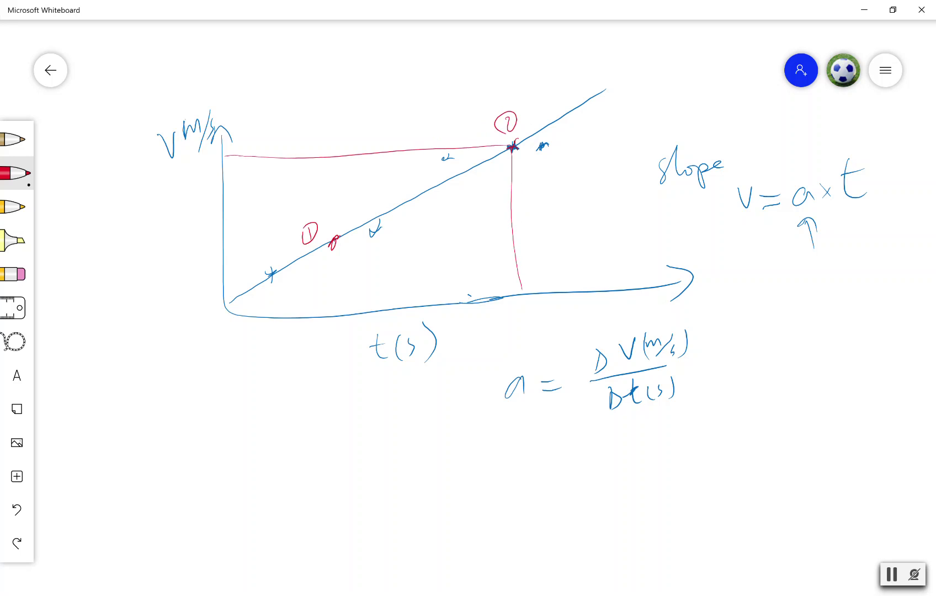
{"action": "left_click", "coordinate": [525, 295]}
{"action": "mouse_move", "coordinate": [334, 244]}
{"action": "left_mouse_down"}
{"action": "mouse_move", "coordinate": [337, 316]}
{"action": "mouse_move", "coordinate": [251, 255]}
{"action": "mouse_move", "coordinate": [225, 255]}
{"action": "left_mouse_up"}
{"action": "left_click_drag", "start_coordinate": [338, 236], "coordinate": [221, 250]}
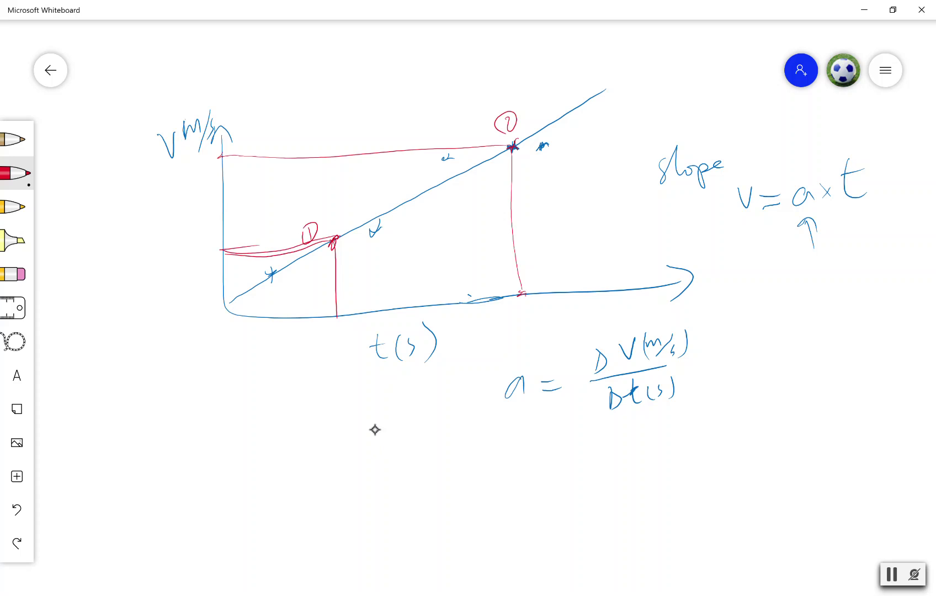
- Label the projections v1 and v2 on the velocity axis and t1 and t2 on the time axis
{"action": "left_click_drag", "start_coordinate": [189, 160], "coordinate": [195, 166]}
{"action": "mouse_move", "coordinate": [172, 246]}
{"action": "left_mouse_down"}
{"action": "mouse_move", "coordinate": [187, 242]}
{"action": "mouse_move", "coordinate": [197, 263]}
{"action": "left_mouse_up"}
{"action": "left_click_drag", "start_coordinate": [204, 163], "coordinate": [212, 171]}
{"action": "left_click_drag", "start_coordinate": [518, 314], "coordinate": [529, 312]}
{"action": "mouse_move", "coordinate": [522, 310]}
{"action": "left_mouse_down"}
{"action": "mouse_move", "coordinate": [533, 326]}
{"action": "mouse_move", "coordinate": [552, 319]}
{"action": "left_mouse_up"}
{"action": "mouse_move", "coordinate": [320, 323]}
{"action": "left_mouse_down"}
{"action": "mouse_move", "coordinate": [318, 341]}
{"action": "mouse_move", "coordinate": [330, 342]}
{"action": "left_mouse_up"}
{"action": "left_click_drag", "start_coordinate": [315, 333], "coordinate": [327, 331]}
{"action": "left_click", "coordinate": [340, 335]}
- Handwrite a = (v2 - v1) / (t2 - t1) in red below the blue slope formula
{"action": "mouse_move", "coordinate": [491, 469]}
{"action": "left_mouse_down"}
{"action": "mouse_move", "coordinate": [485, 484]}
{"action": "mouse_move", "coordinate": [496, 485]}
{"action": "left_mouse_up"}
{"action": "left_click_drag", "start_coordinate": [521, 481], "coordinate": [532, 481]}
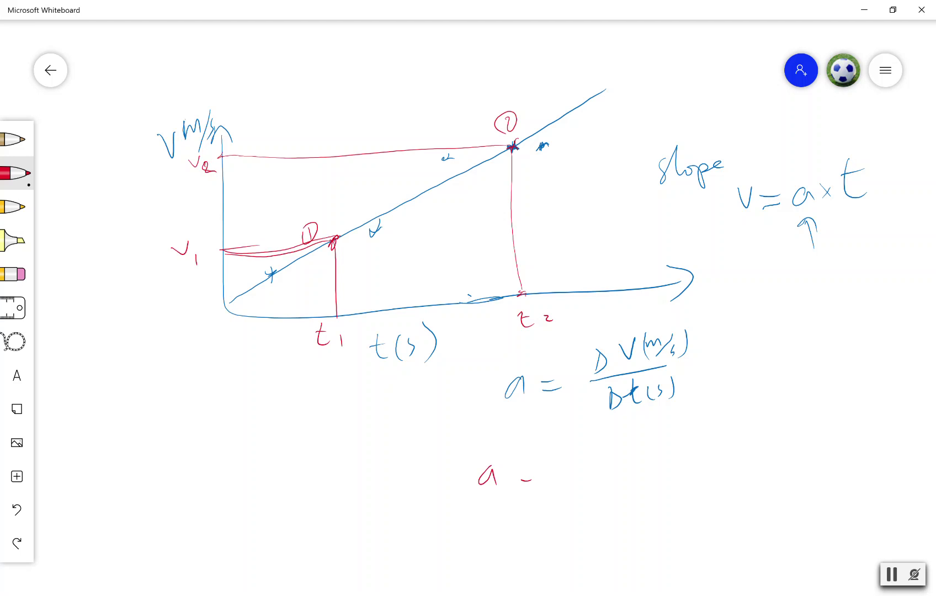
{"action": "left_click_drag", "start_coordinate": [556, 443], "coordinate": [588, 459]}
{"action": "mouse_move", "coordinate": [599, 452]}
{"action": "left_mouse_down"}
{"action": "mouse_move", "coordinate": [630, 433]}
{"action": "mouse_move", "coordinate": [635, 452]}
{"action": "left_mouse_up"}
{"action": "left_click_drag", "start_coordinate": [556, 475], "coordinate": [669, 460]}
{"action": "mouse_move", "coordinate": [592, 480]}
{"action": "left_mouse_down"}
{"action": "mouse_move", "coordinate": [603, 500]}
{"action": "mouse_move", "coordinate": [622, 506]}
{"action": "left_mouse_up"}
{"action": "left_click_drag", "start_coordinate": [631, 492], "coordinate": [664, 490]}
{"action": "left_click_drag", "start_coordinate": [649, 484], "coordinate": [658, 481]}
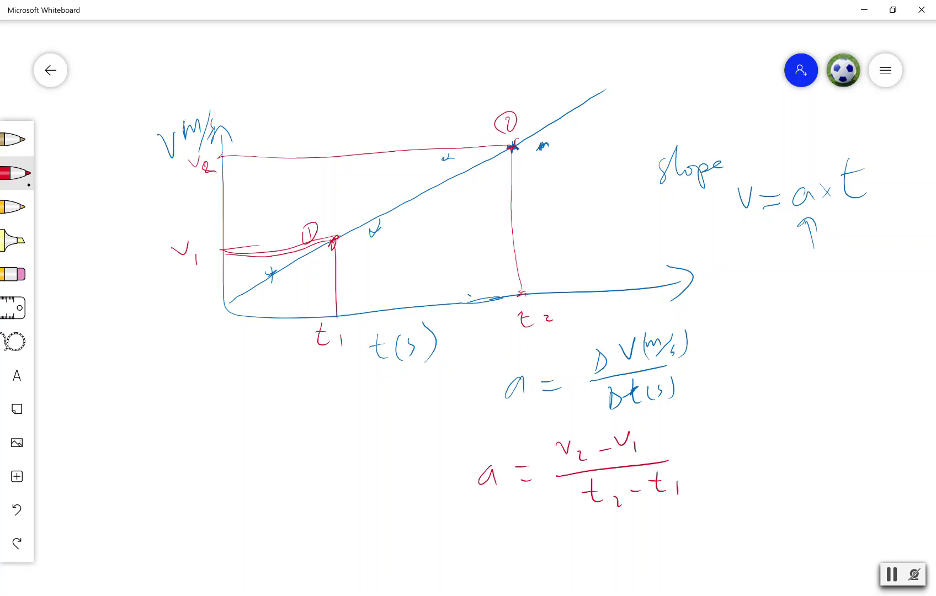
- Highlight the two middle off-line data points in green and draw dashed green projections from them to both axes
{"action": "left_click", "coordinate": [15, 174]}
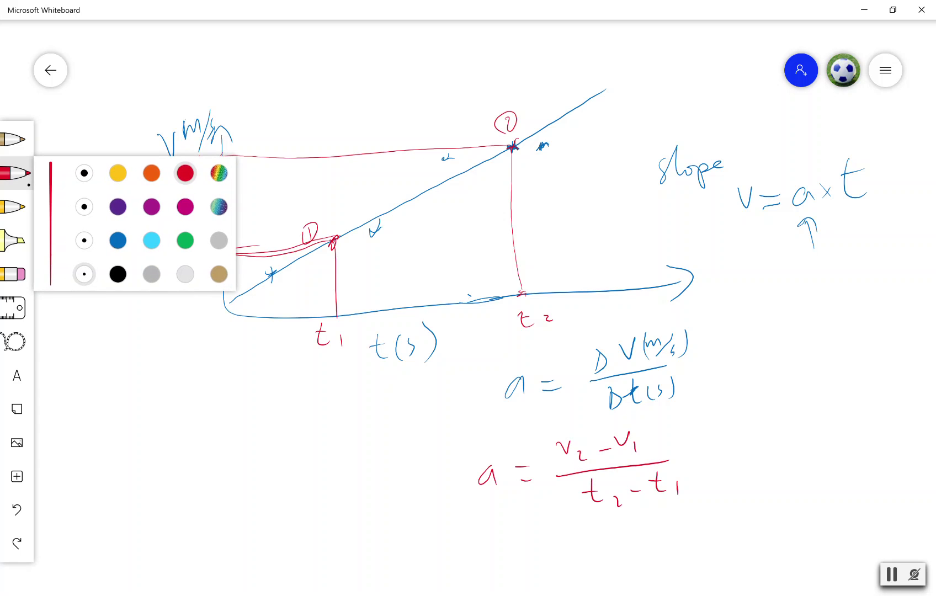
{"action": "left_click", "coordinate": [185, 240]}
{"action": "left_click_drag", "start_coordinate": [371, 229], "coordinate": [381, 236]}
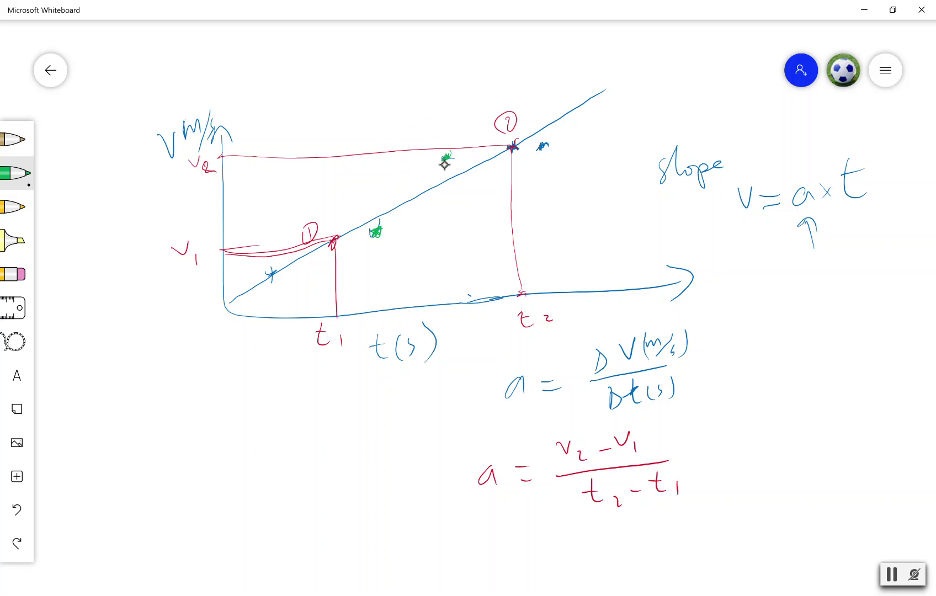
{"action": "left_click_drag", "start_coordinate": [448, 161], "coordinate": [449, 171]}
{"action": "left_click_drag", "start_coordinate": [448, 210], "coordinate": [449, 217]}
{"action": "left_click_drag", "start_coordinate": [451, 278], "coordinate": [452, 298]}
{"action": "left_click_drag", "start_coordinate": [314, 178], "coordinate": [293, 179]}
{"action": "left_click_drag", "start_coordinate": [263, 176], "coordinate": [238, 180]}
{"action": "left_click_drag", "start_coordinate": [364, 226], "coordinate": [345, 227]}
{"action": "left_click_drag", "start_coordinate": [311, 226], "coordinate": [245, 228]}
- Draw a thick green line through the two green points with its slope triangle and angle, and extend the best-fit line in green
{"action": "mouse_move", "coordinate": [364, 242]}
{"action": "left_mouse_down"}
{"action": "mouse_move", "coordinate": [505, 97]}
{"action": "mouse_move", "coordinate": [353, 258]}
{"action": "left_mouse_up"}
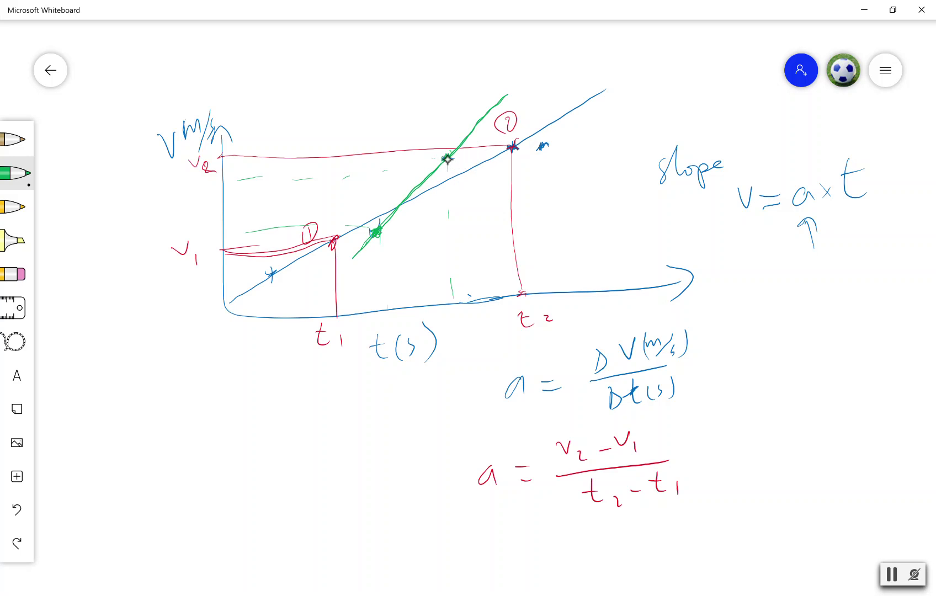
{"action": "mouse_move", "coordinate": [447, 159]}
{"action": "left_mouse_down"}
{"action": "mouse_move", "coordinate": [427, 218]}
{"action": "mouse_move", "coordinate": [396, 230]}
{"action": "mouse_move", "coordinate": [508, 223]}
{"action": "mouse_move", "coordinate": [509, 151]}
{"action": "left_mouse_up"}
{"action": "left_click_drag", "start_coordinate": [461, 186], "coordinate": [466, 238]}
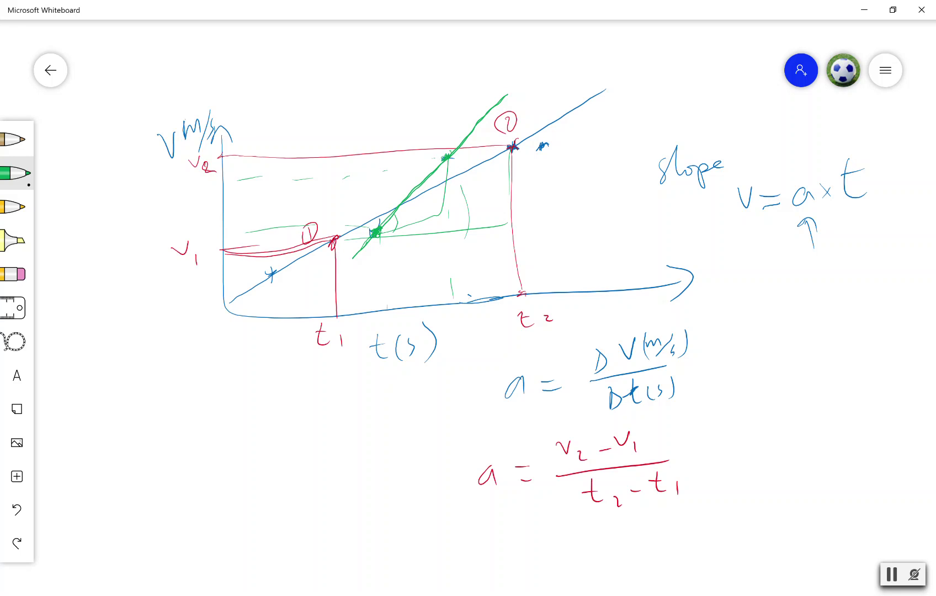
{"action": "mouse_move", "coordinate": [507, 95]}
{"action": "left_mouse_down"}
{"action": "mouse_move", "coordinate": [385, 214]}
{"action": "mouse_move", "coordinate": [564, 43]}
{"action": "mouse_move", "coordinate": [480, 130]}
{"action": "left_mouse_up"}
{"action": "left_click_drag", "start_coordinate": [647, 66], "coordinate": [585, 103]}
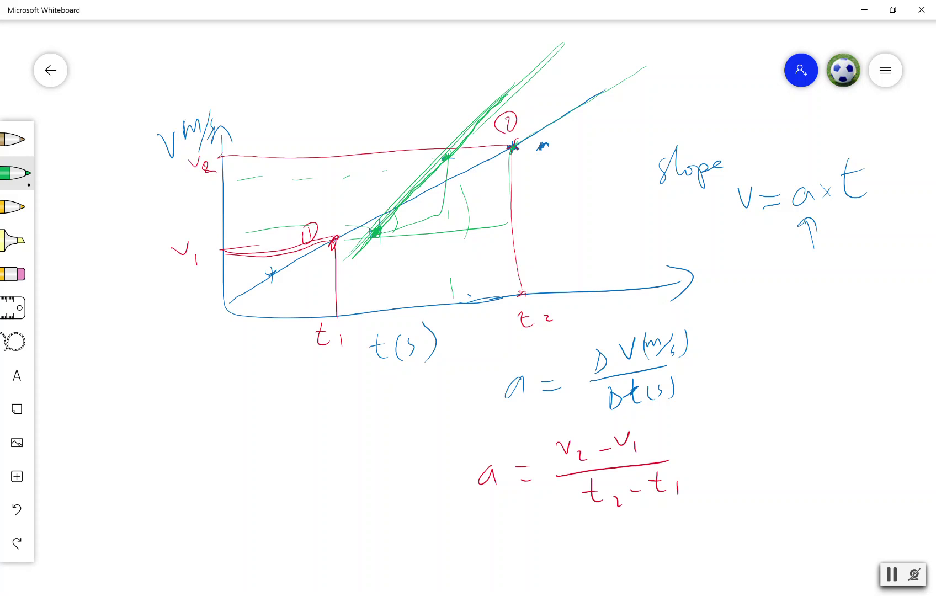
- Set the pen to red and re-mark point 2 on the best-fit line
{"action": "left_click", "coordinate": [17, 173]}
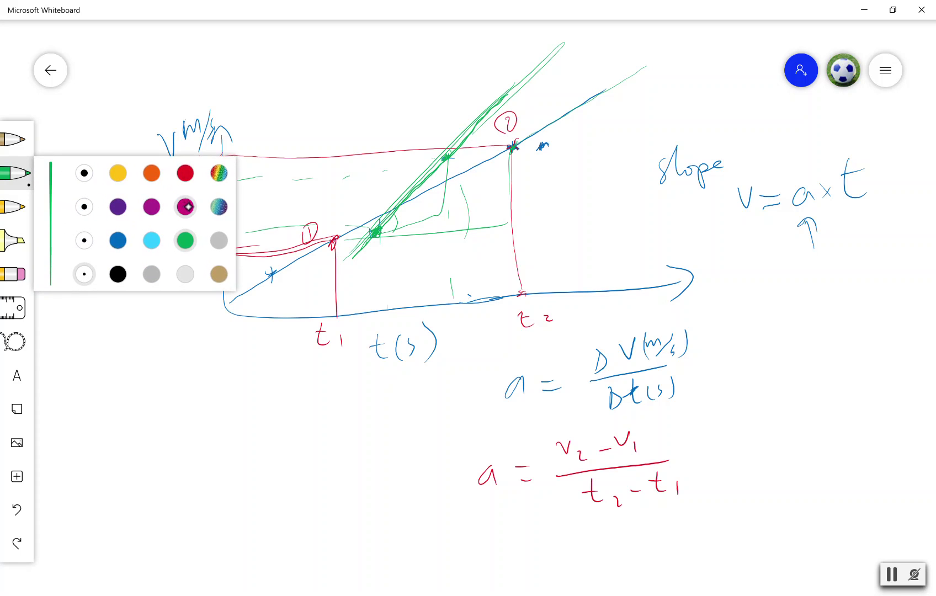
{"action": "left_click", "coordinate": [185, 173]}
{"action": "left_click", "coordinate": [513, 149]}
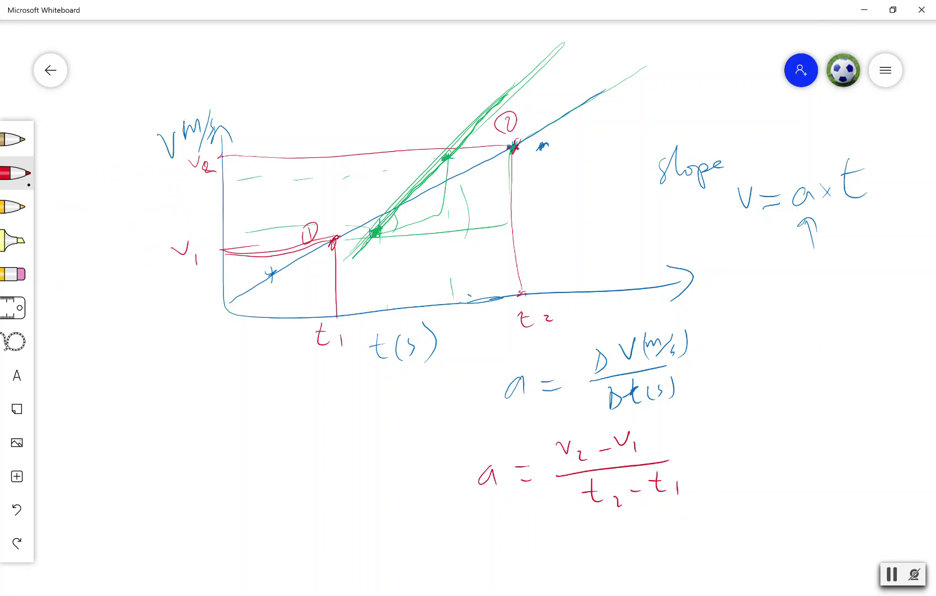
- Switch to the Excel workbook and circle the handwritten 8.82 in the acceleration note below the data table
{"action": "key", "text": "alt+Tab"}
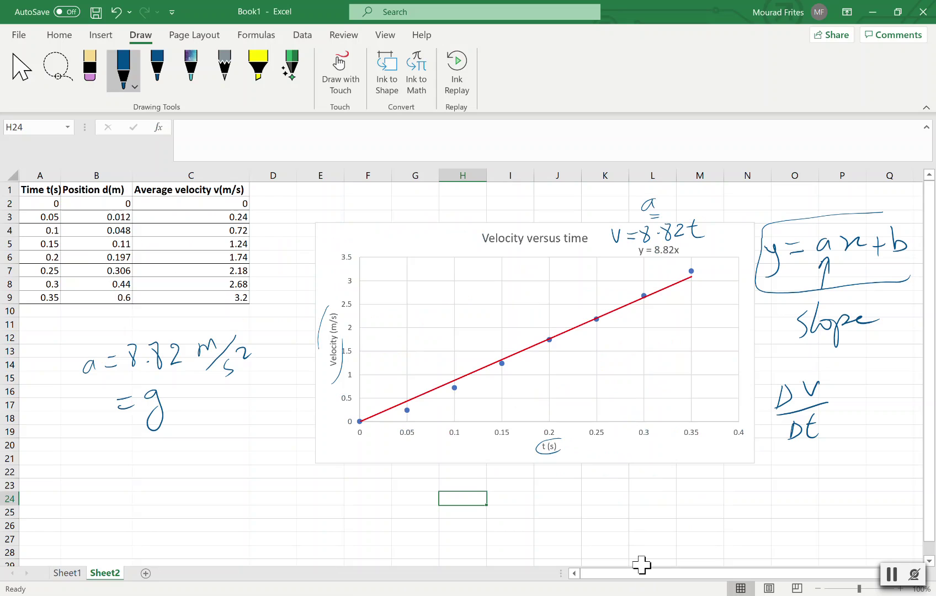
{"action": "mouse_move", "coordinate": [149, 320]}
{"action": "left_mouse_down"}
{"action": "mouse_move", "coordinate": [185, 373]}
{"action": "mouse_move", "coordinate": [156, 320]}
{"action": "left_mouse_up"}
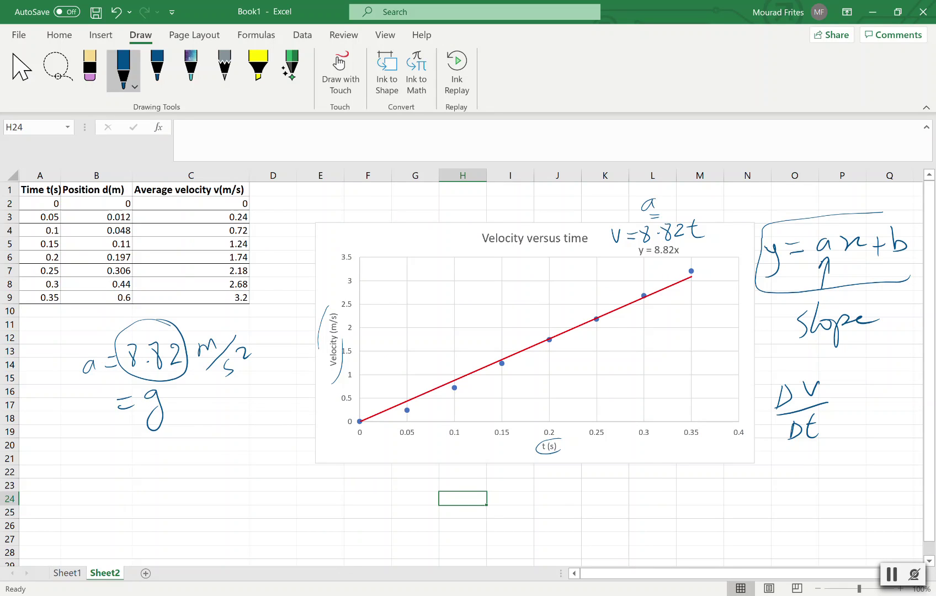